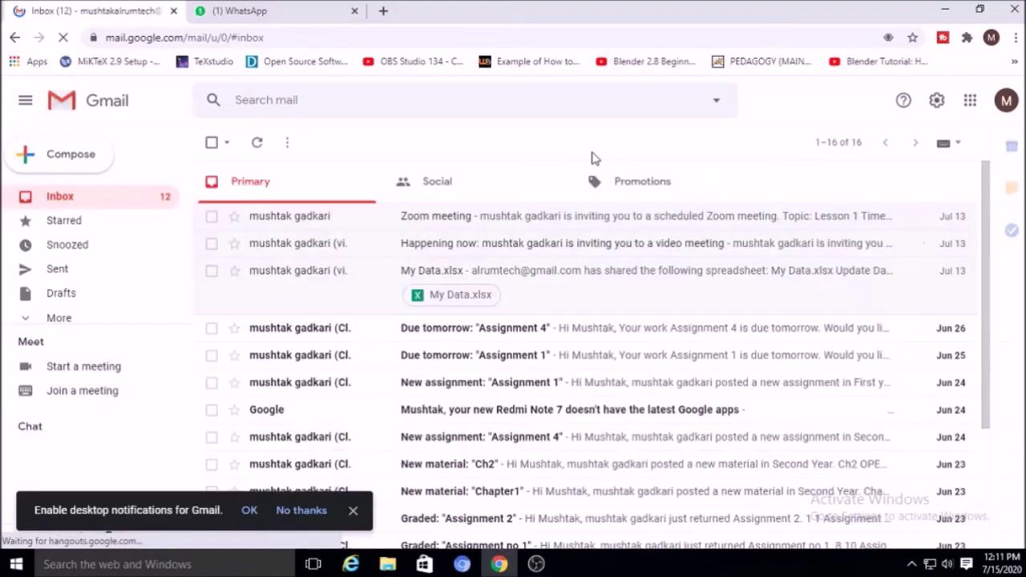
- Dismiss Gmail's notifications prompt and open Google Meet in a new tab from the apps grid
click(353, 510)
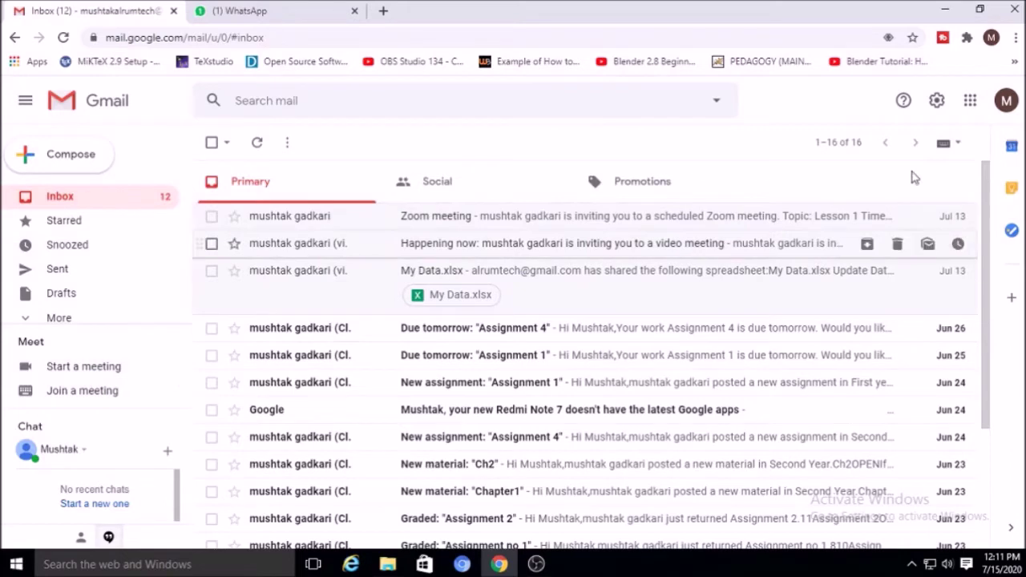
click(970, 102)
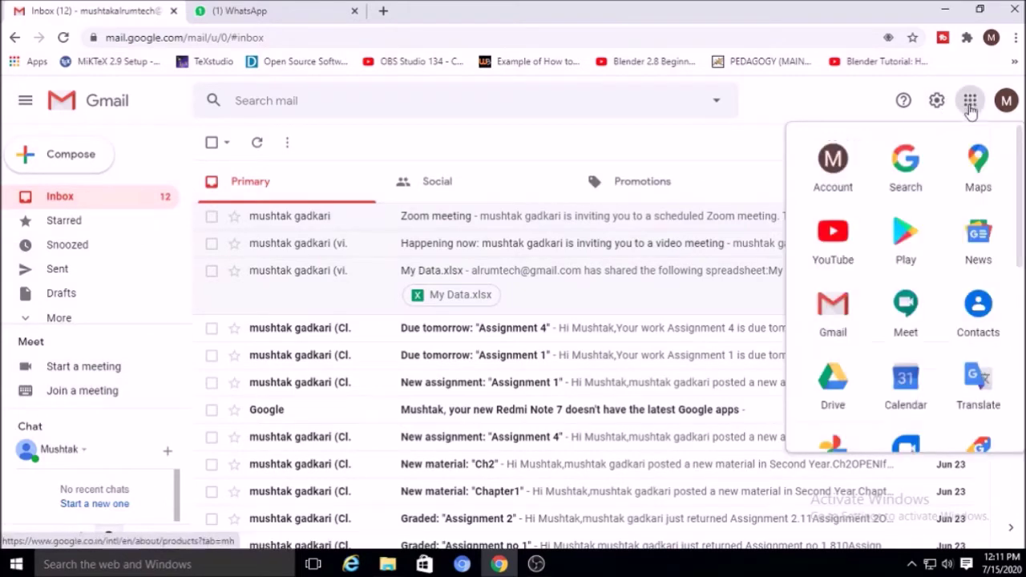
click(909, 309)
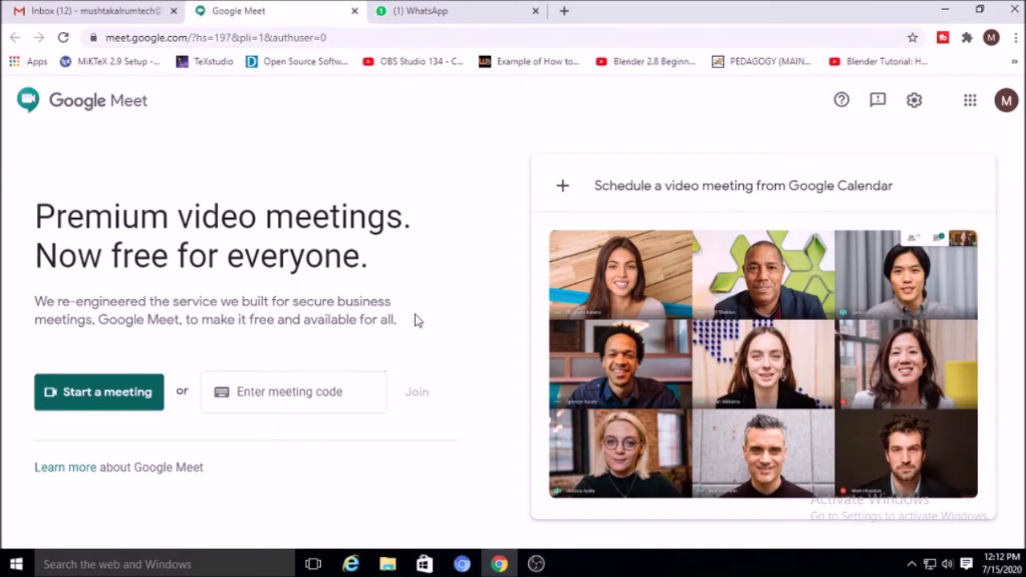
- Start a new meeting and join it from the Meeting ready screen
click(93, 398)
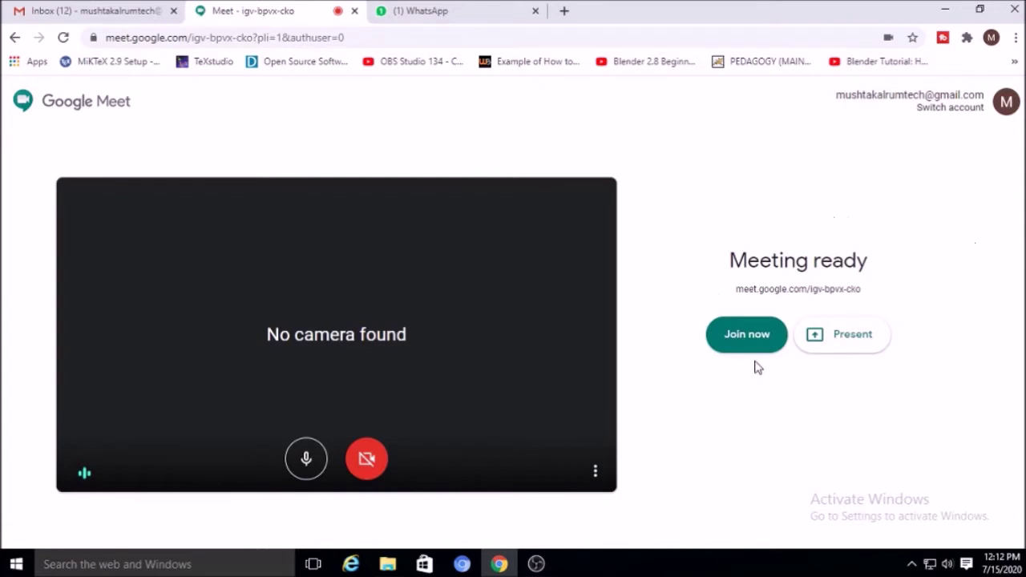
click(738, 338)
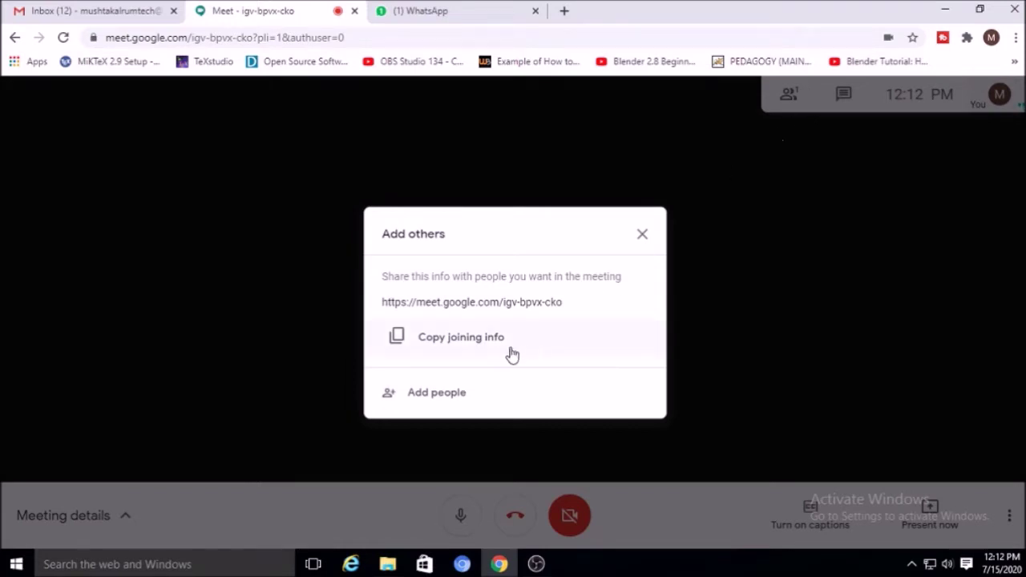
- Copy the meet.google.com/igv-bpvx-cko joining info, close the Add others box, and restore down Chrome
drag(383, 301, 573, 305)
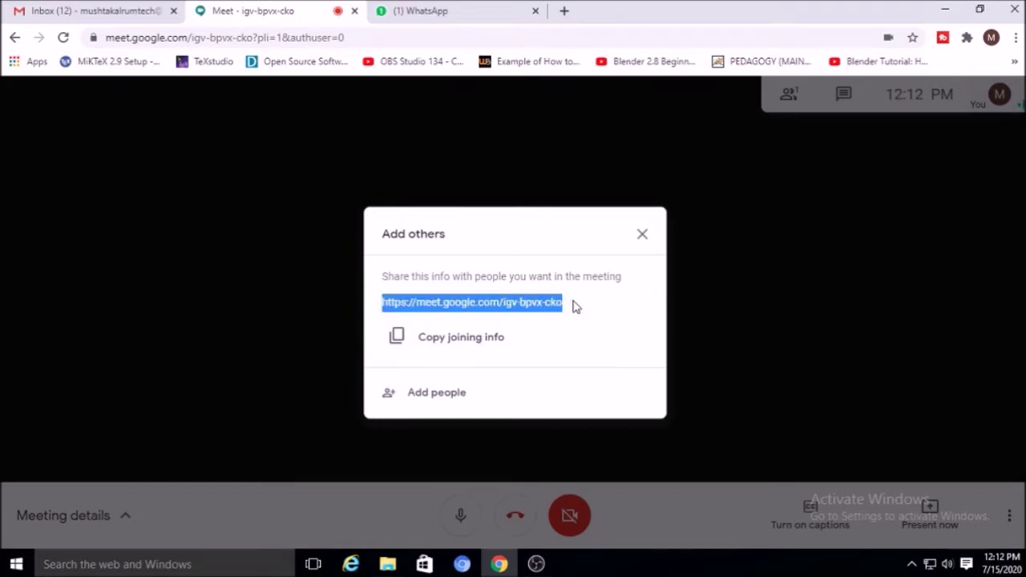
click(473, 350)
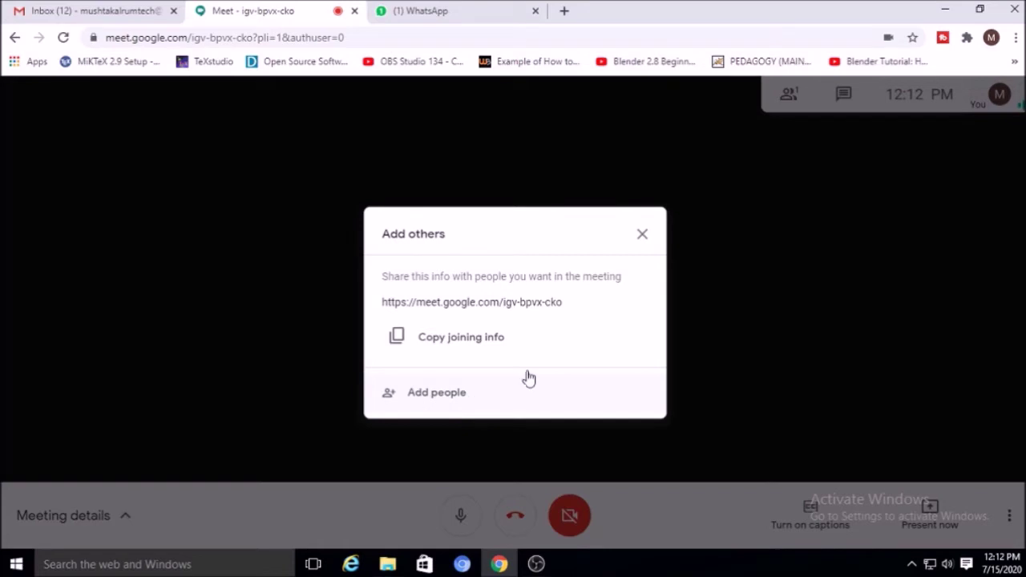
click(451, 344)
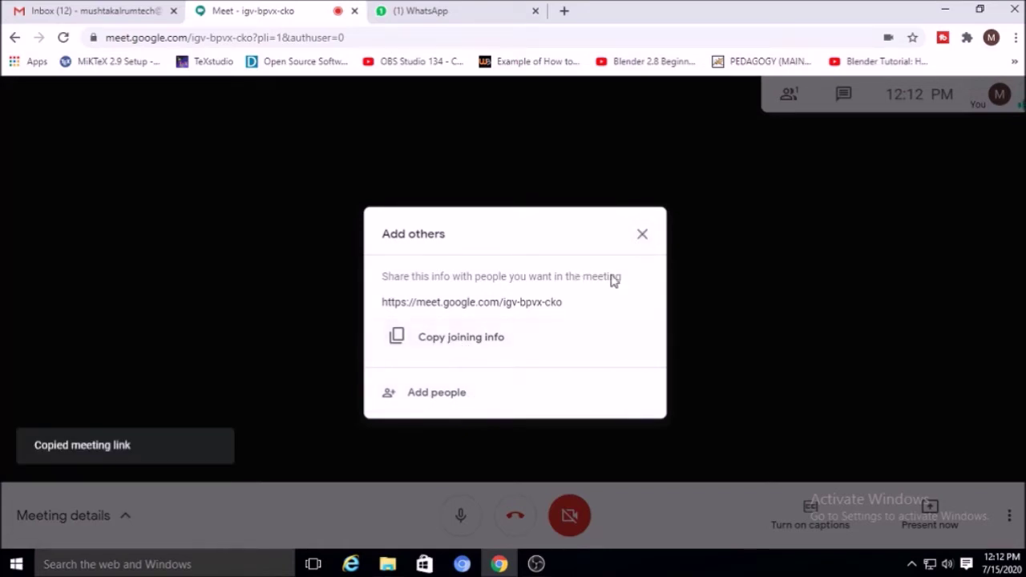
click(643, 237)
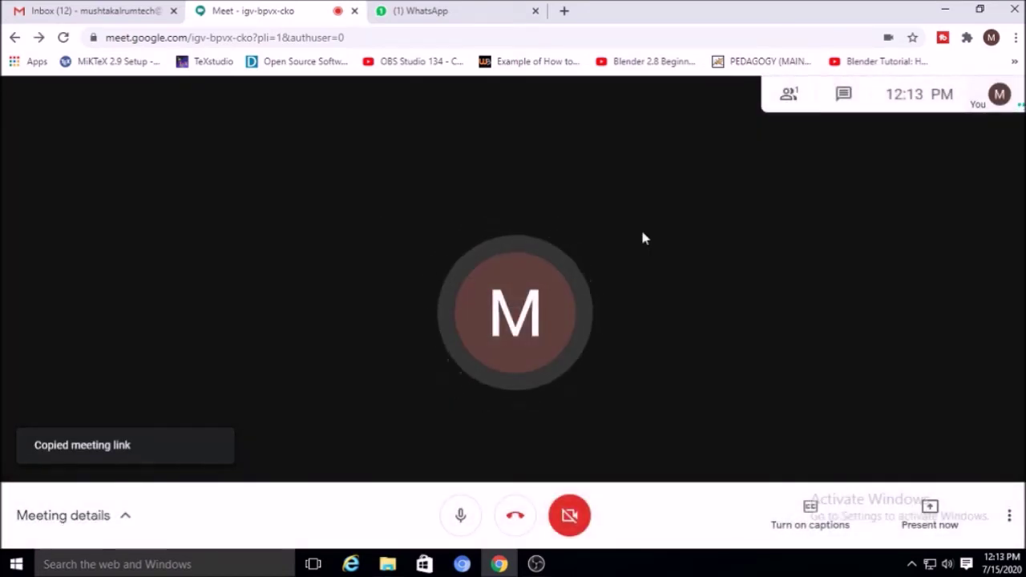
key(super+Down)
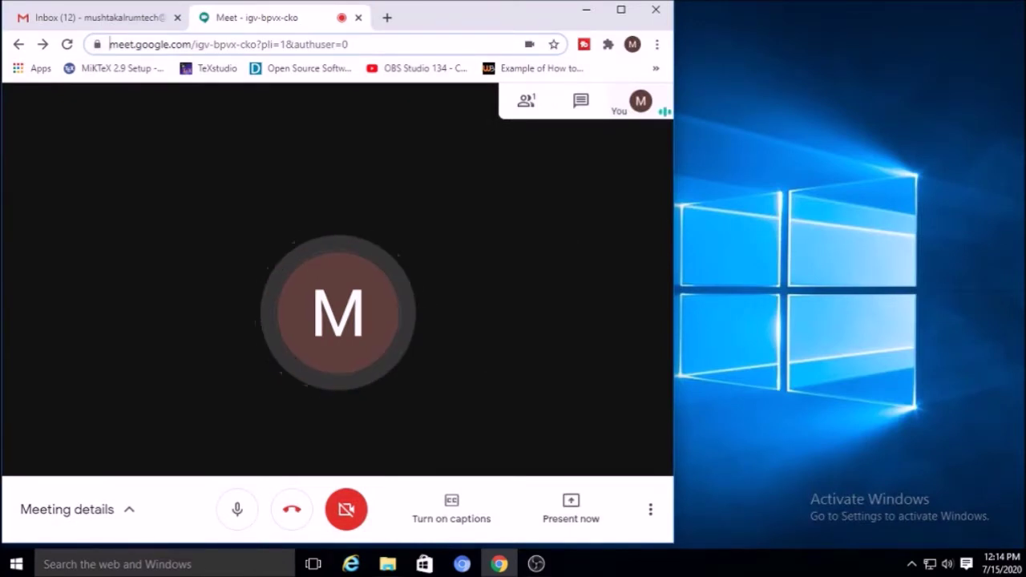
- Admit the person asking to join and show the two-person People list
mouse_move(522, 18)
mouse_down()
mouse_move(564, 16)
mouse_move(525, 16)
mouse_up()
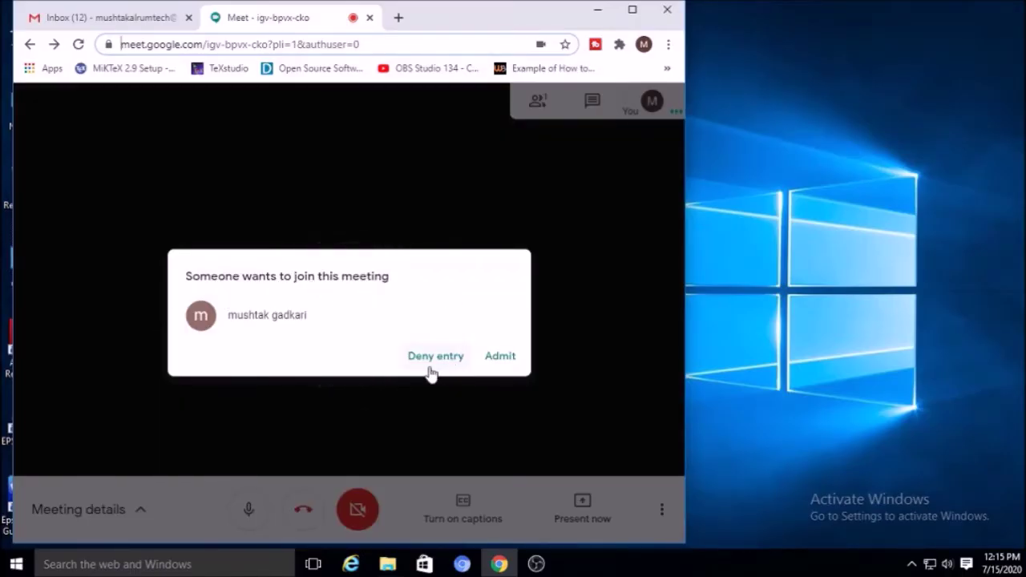
click(503, 359)
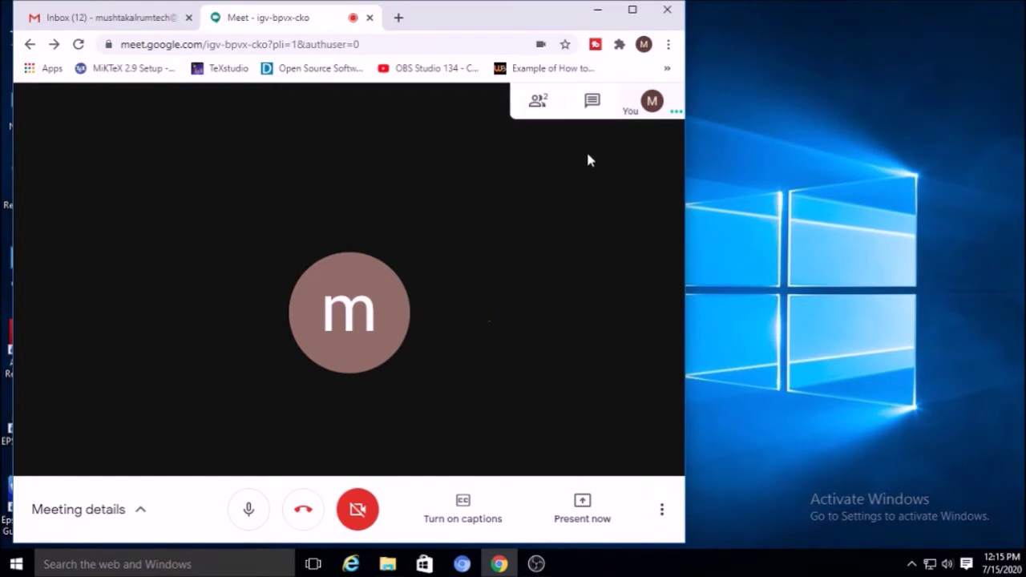
click(533, 102)
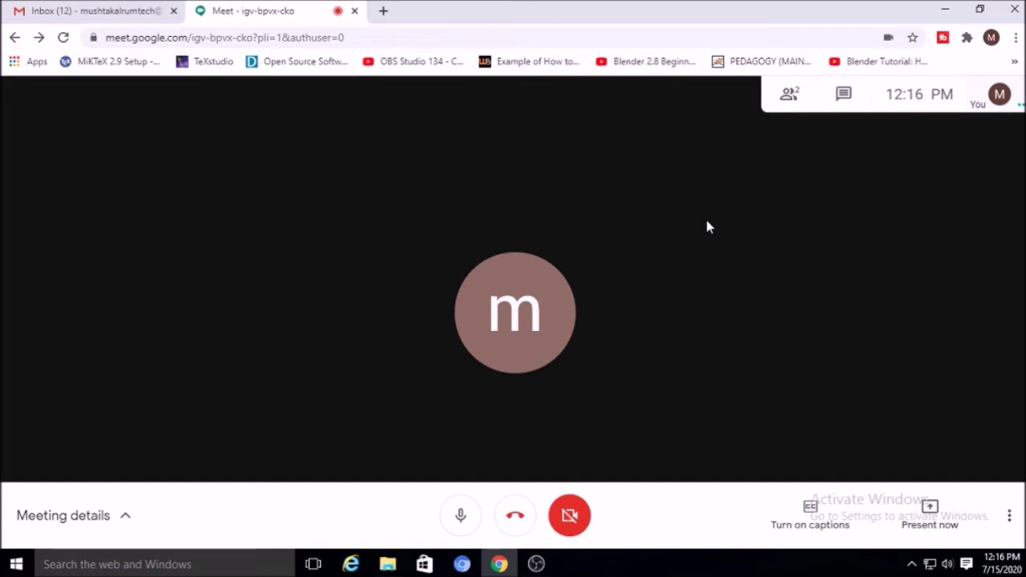
- Restore the meeting window to a smaller size on the left, then check and close the People list
click(979, 10)
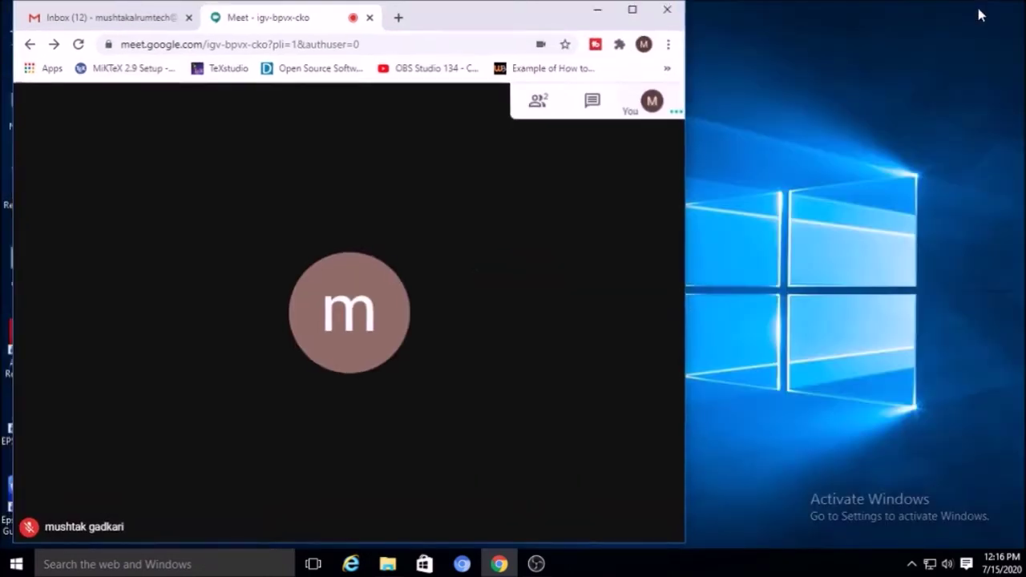
drag(497, 19, 486, 20)
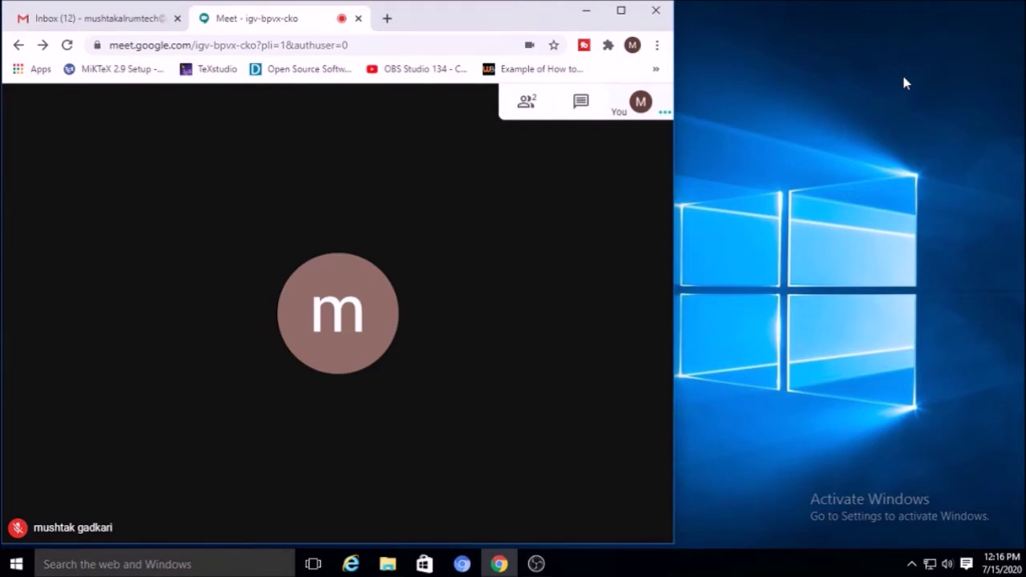
mouse_move(358, 486)
mouse_move(359, 310)
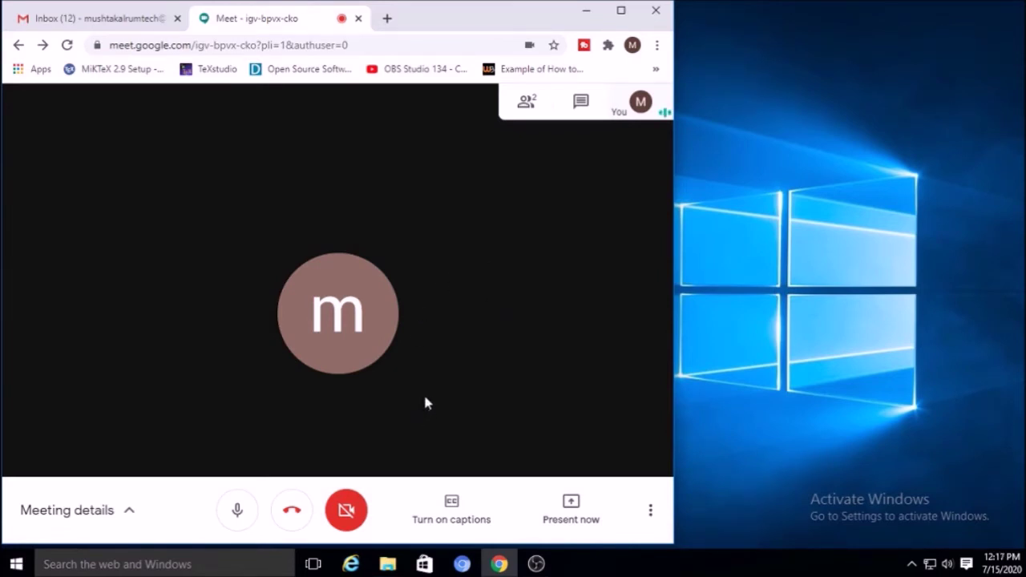
click(528, 103)
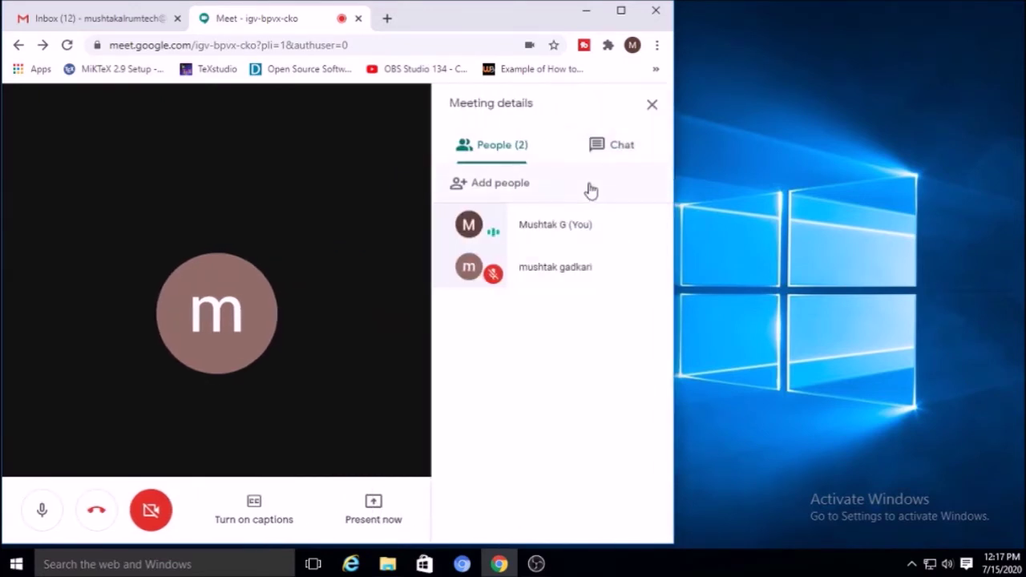
click(651, 105)
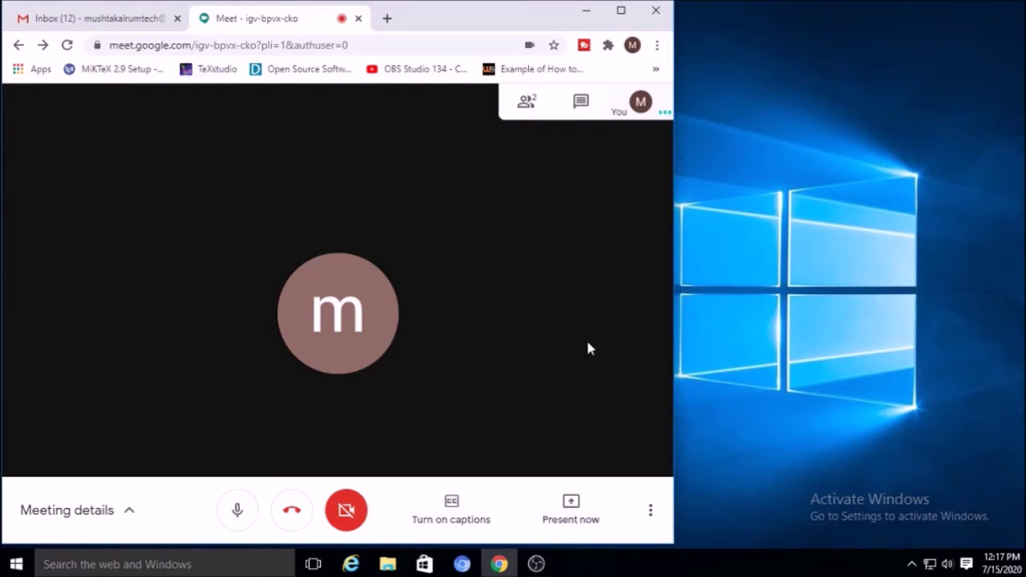
click(536, 564)
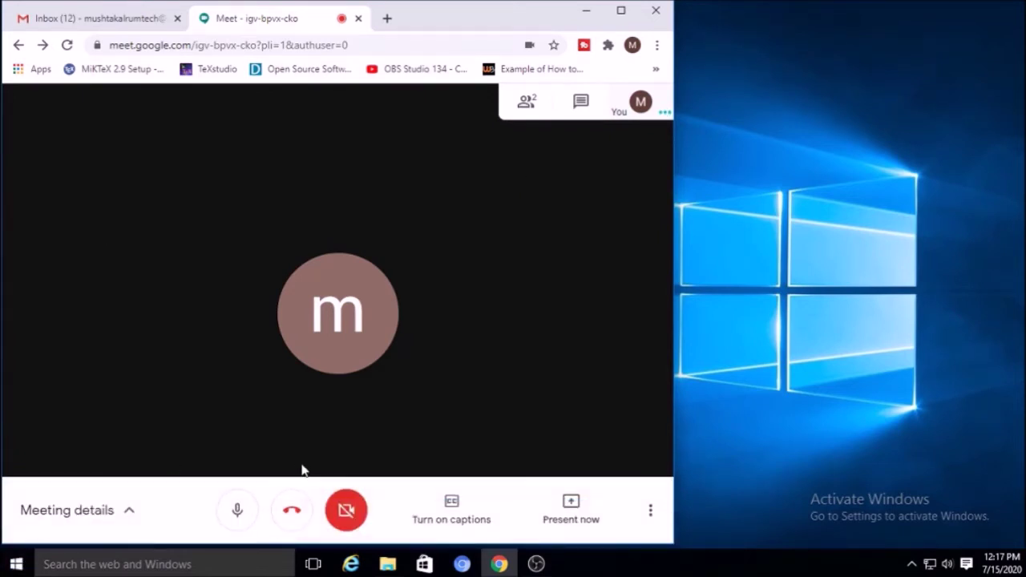
- Try turning the camera on, then choose Your entire screen from the Present now menu
click(344, 516)
click(570, 512)
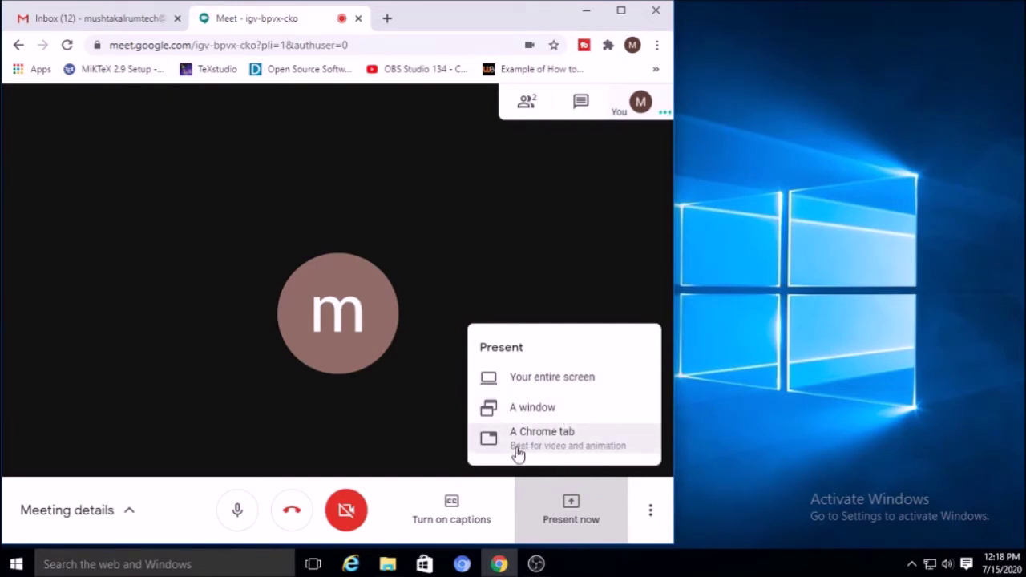
click(540, 383)
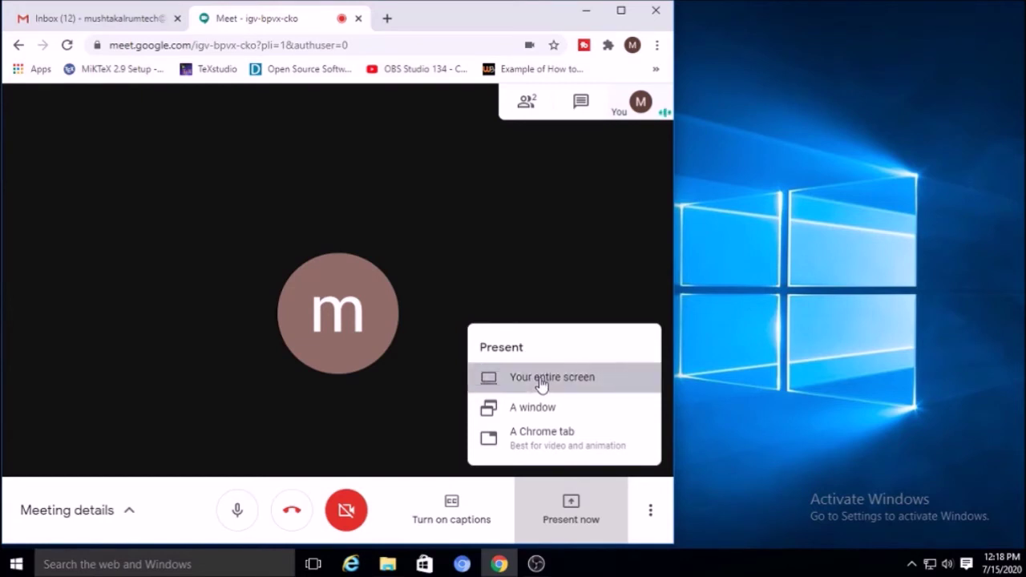
- Start sharing the entire screen, minimise Chrome, and refresh the desktop twice
click(138, 227)
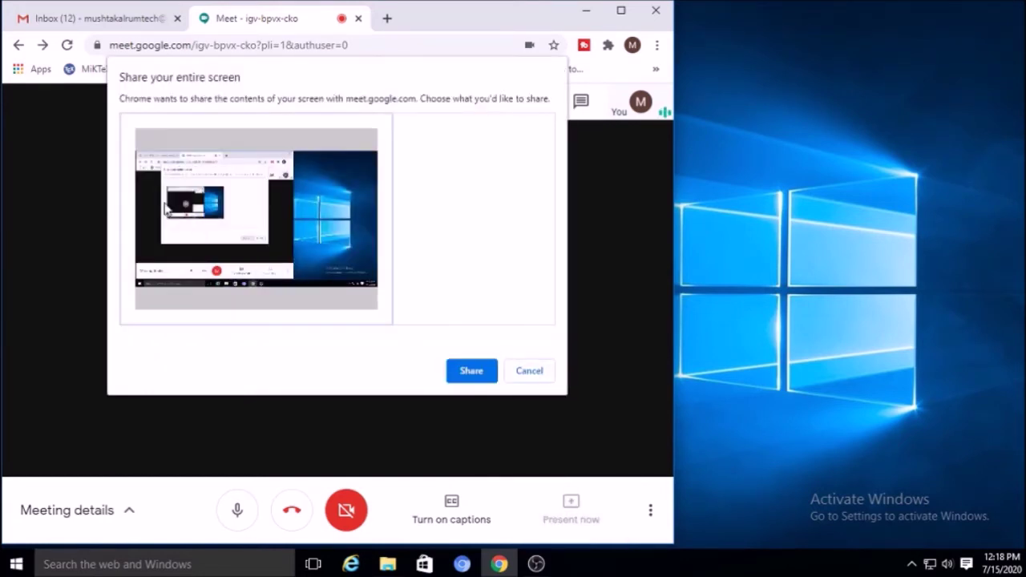
click(469, 372)
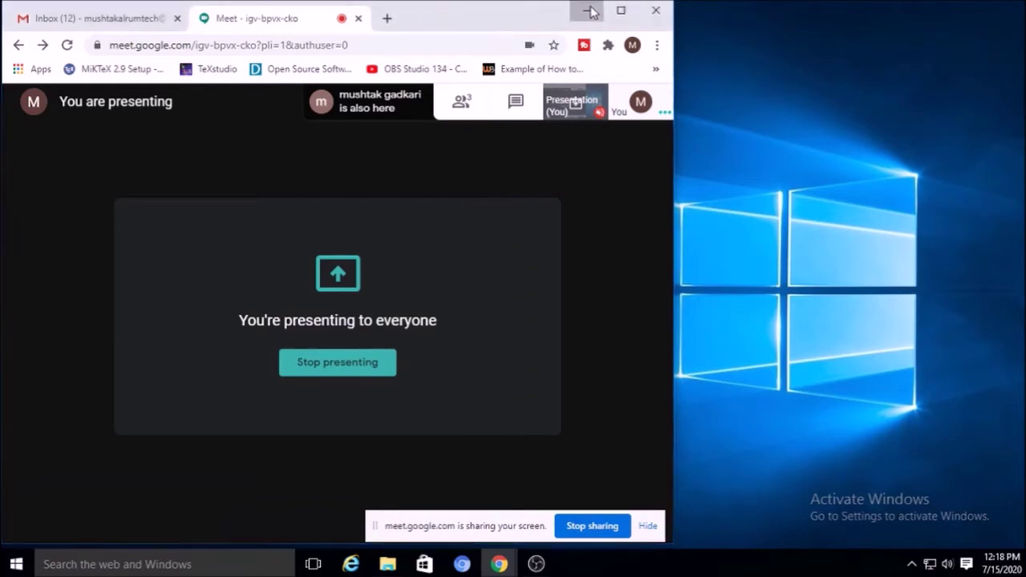
click(586, 12)
right_click(391, 112)
click(431, 154)
right_click(395, 90)
click(430, 134)
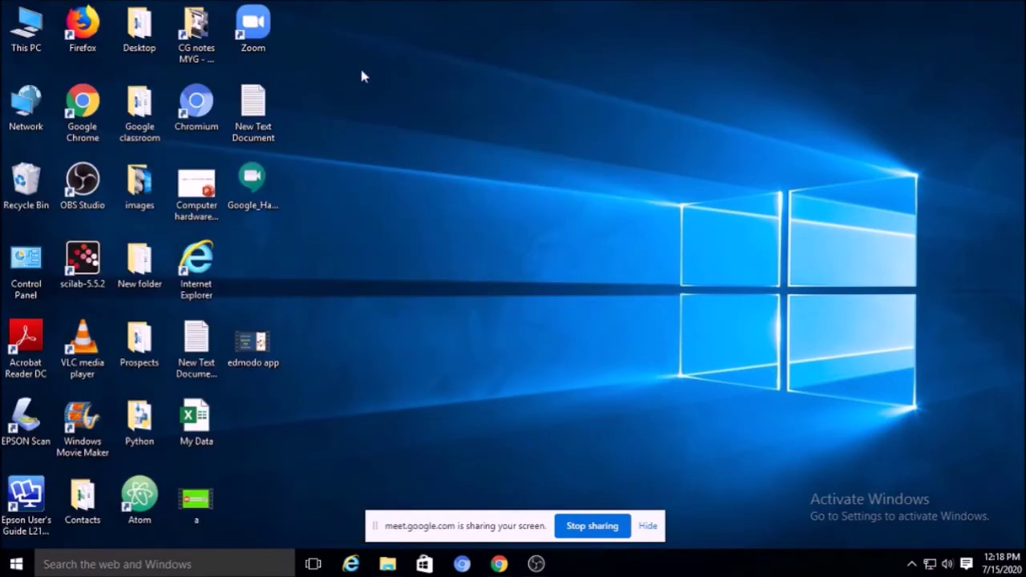
- Empty the Recycle Bin, confirm the deletion, and bring the meeting window back
right_click(34, 181)
click(64, 206)
click(573, 293)
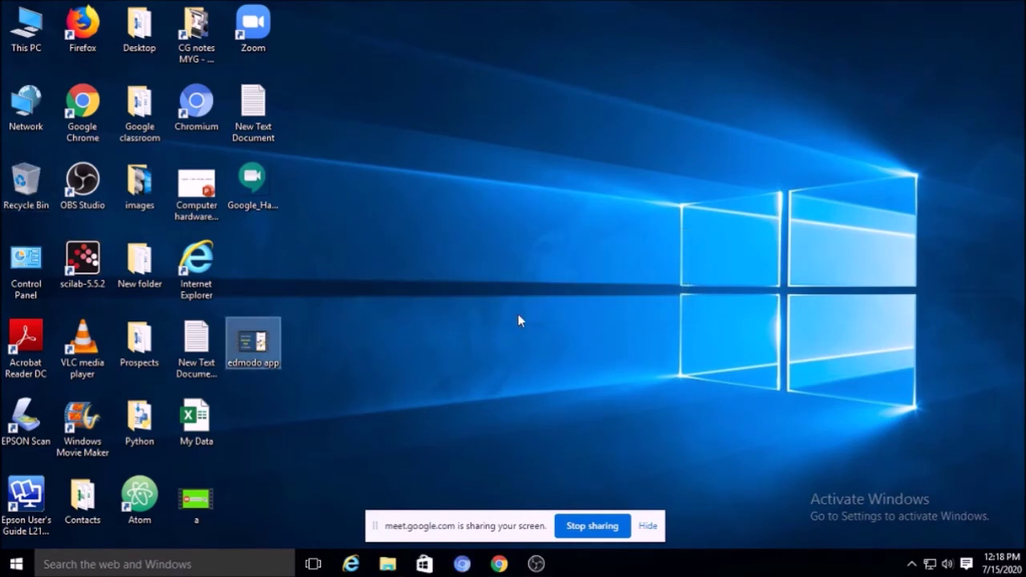
click(505, 563)
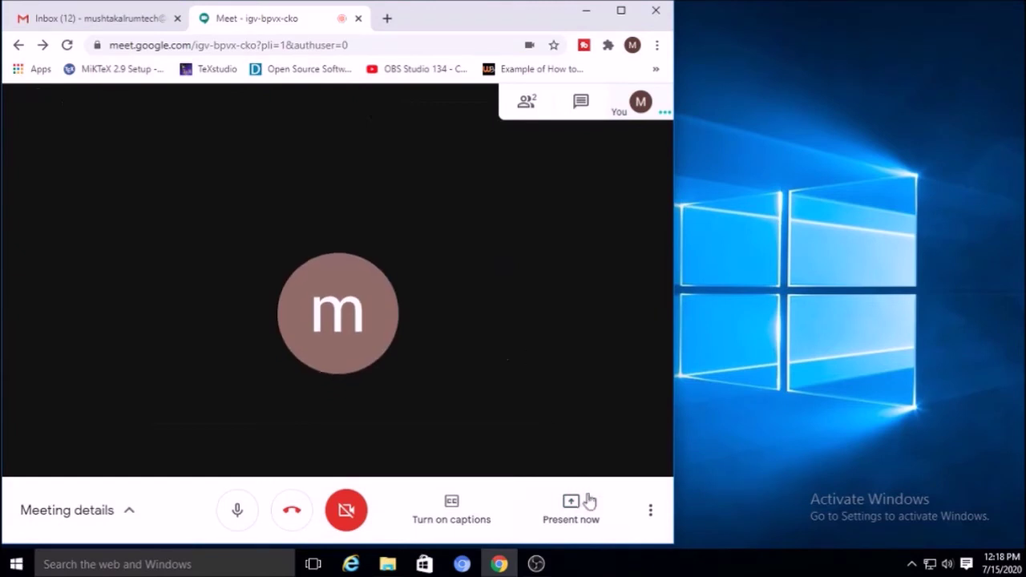
- Present the Meet Chrome window via A window, open the People list, then stop sharing
click(569, 510)
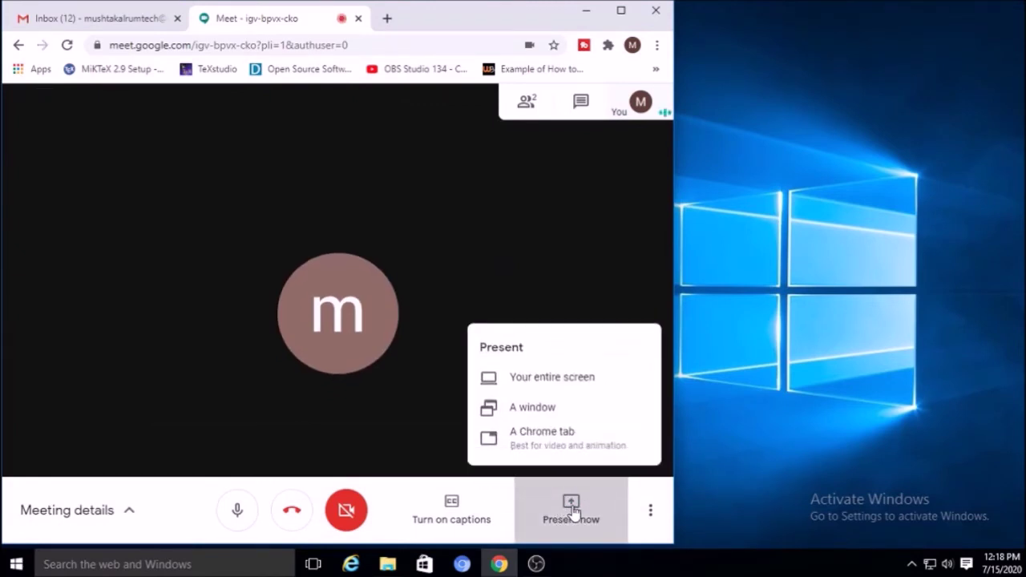
click(525, 411)
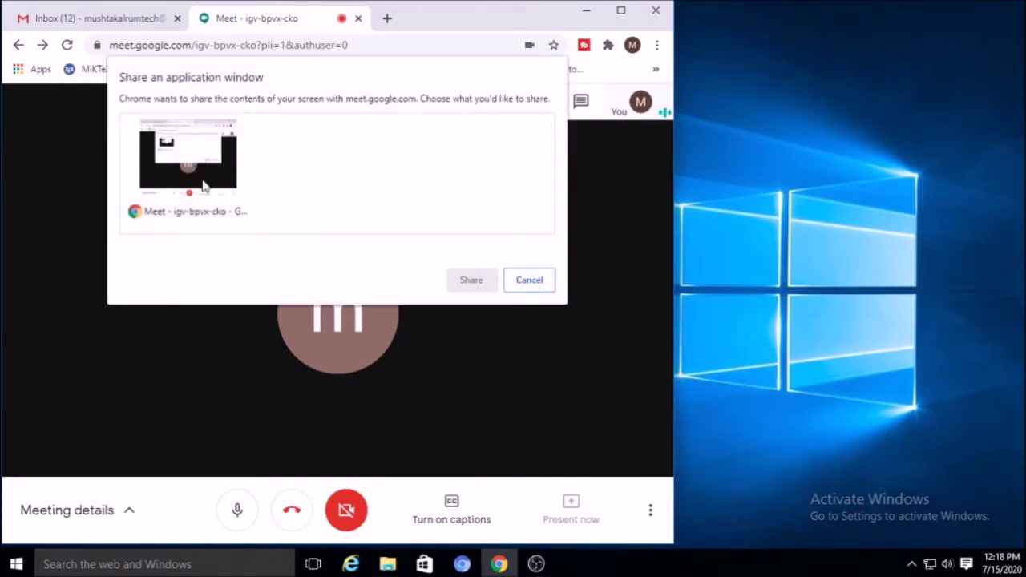
click(209, 164)
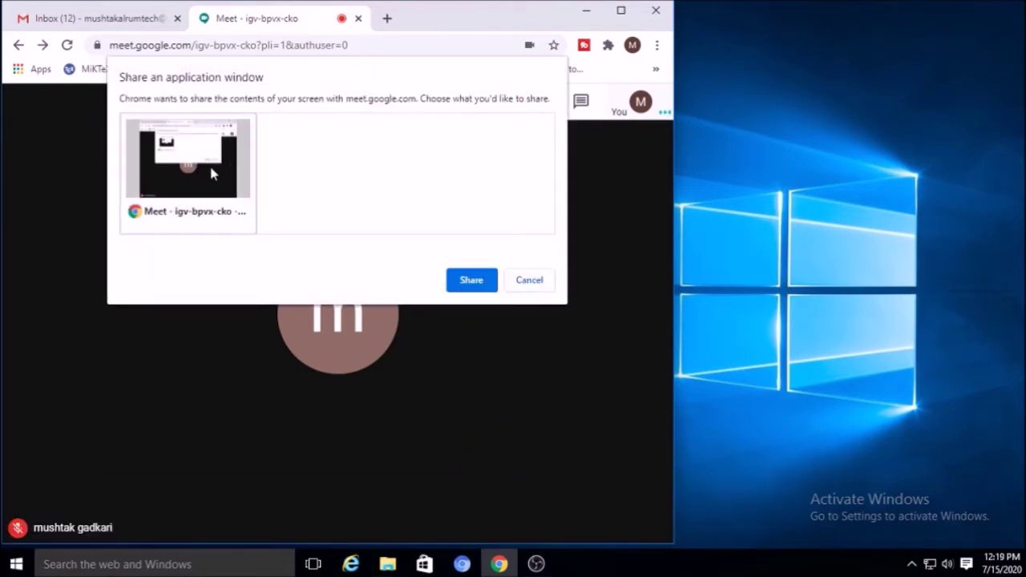
click(471, 279)
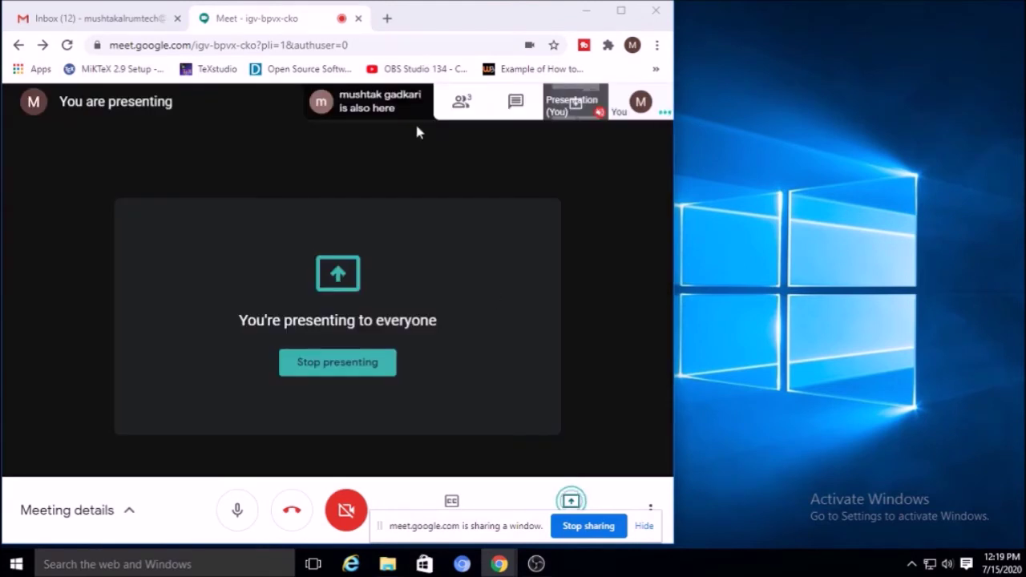
click(624, 102)
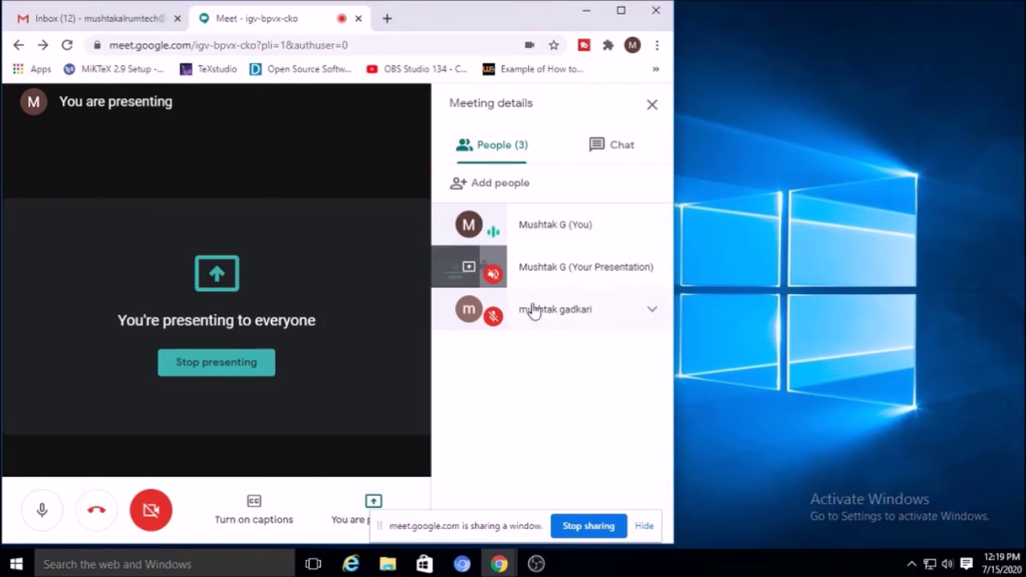
click(583, 534)
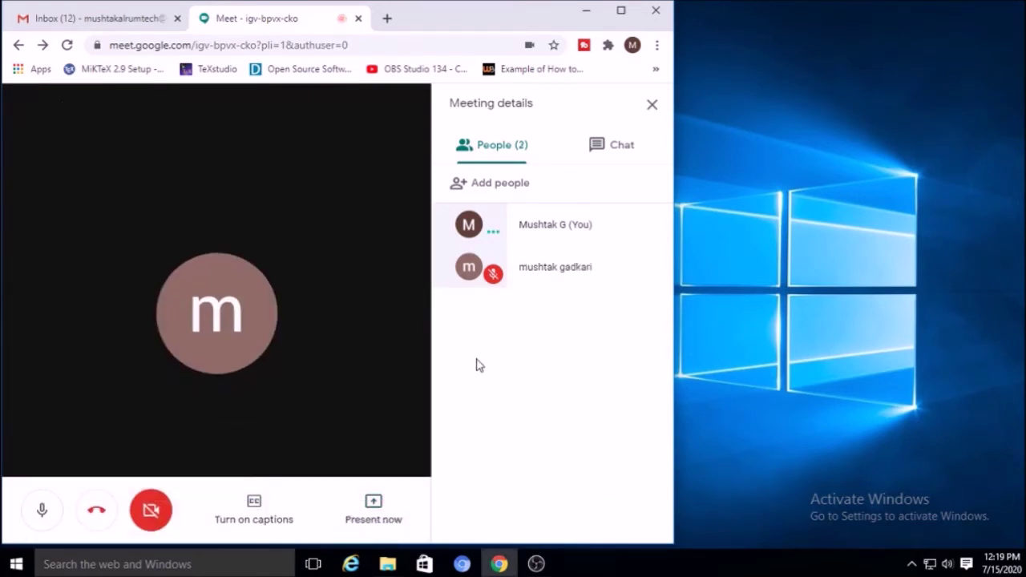
- Close the details panel, open a blank New Tab, and return to the Meet tab
click(654, 105)
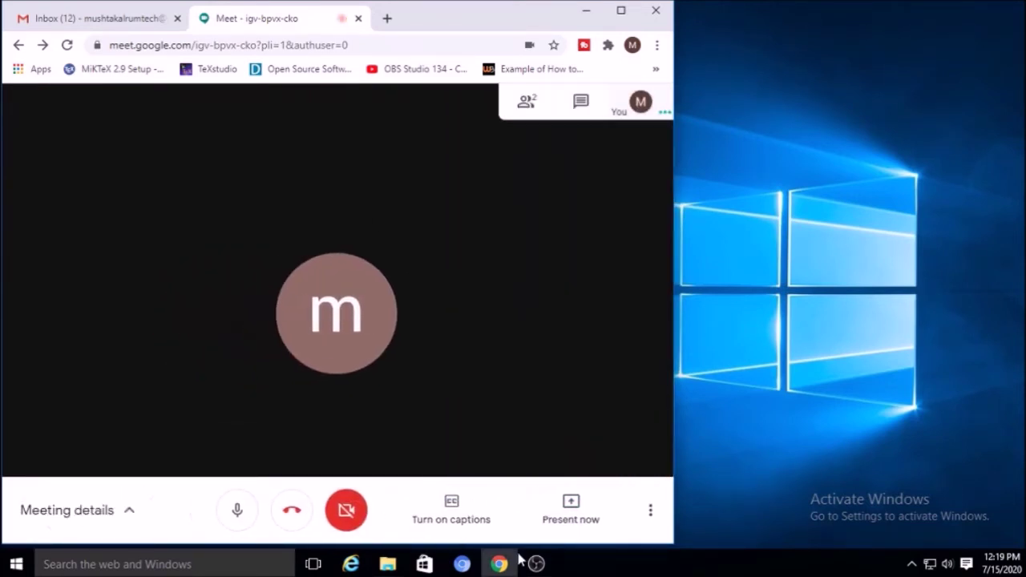
click(571, 515)
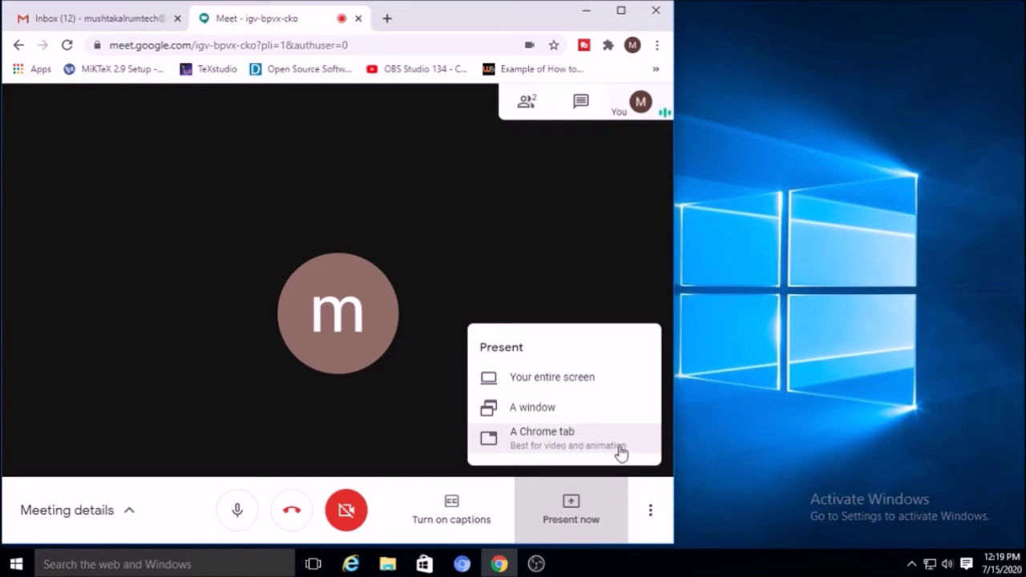
click(543, 440)
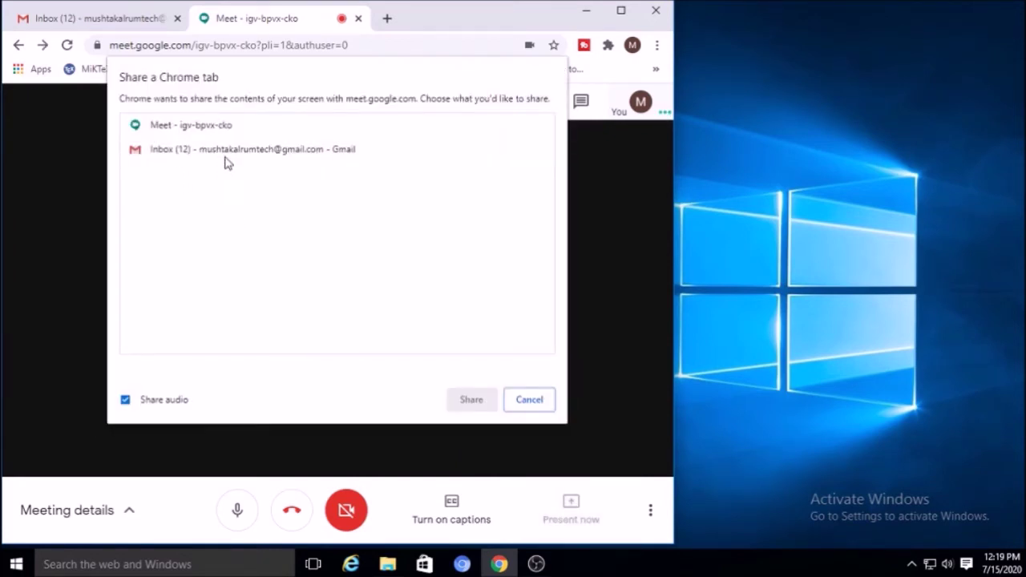
click(525, 401)
click(387, 19)
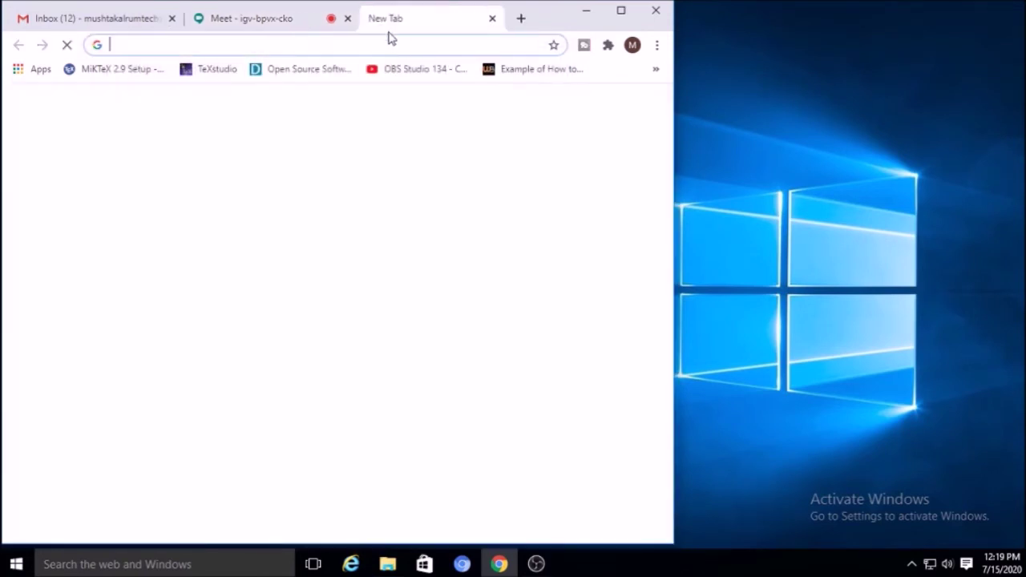
click(251, 29)
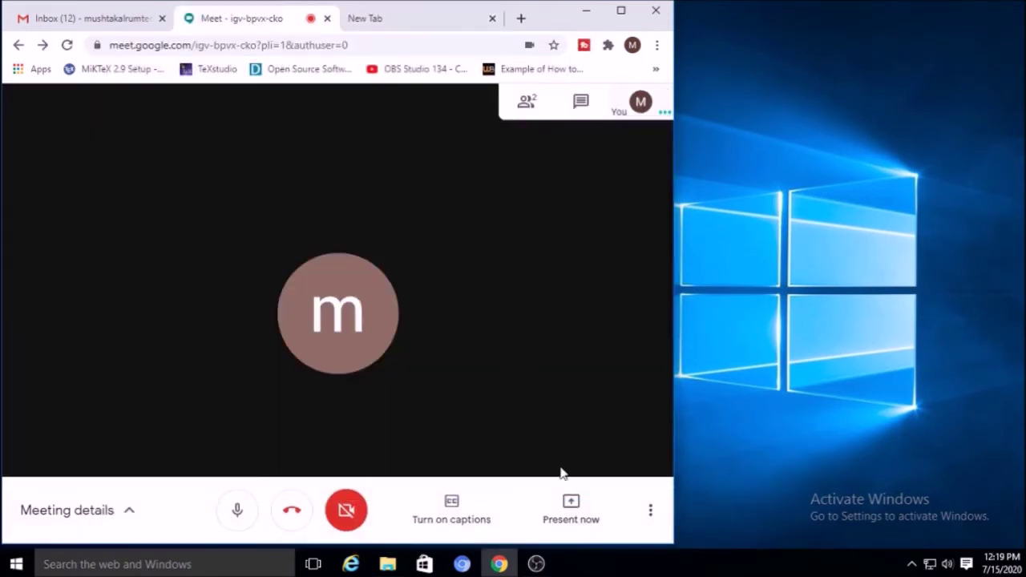
- Present the New Tab to the meeting using Present now > A Chrome tab
click(571, 506)
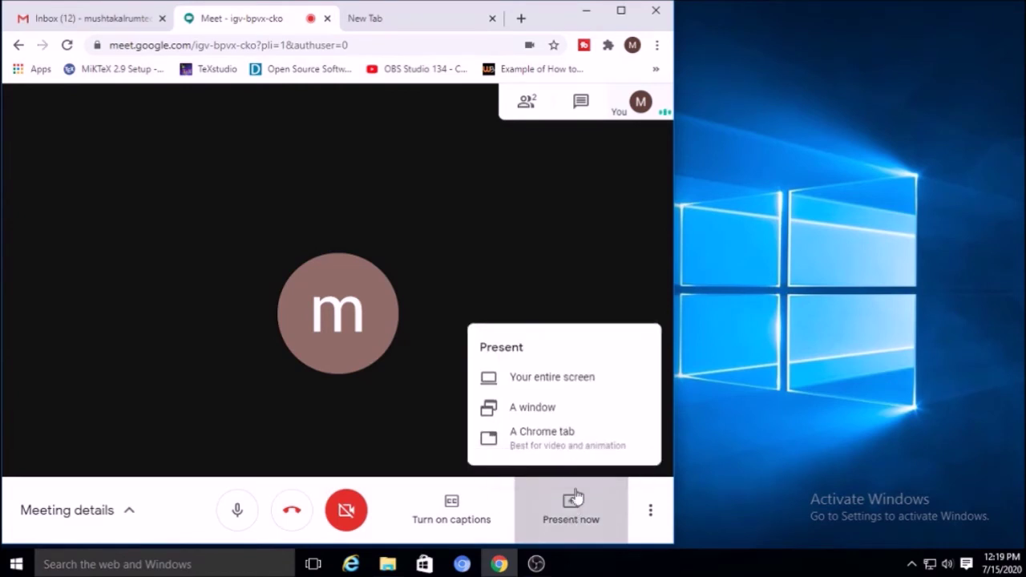
click(544, 441)
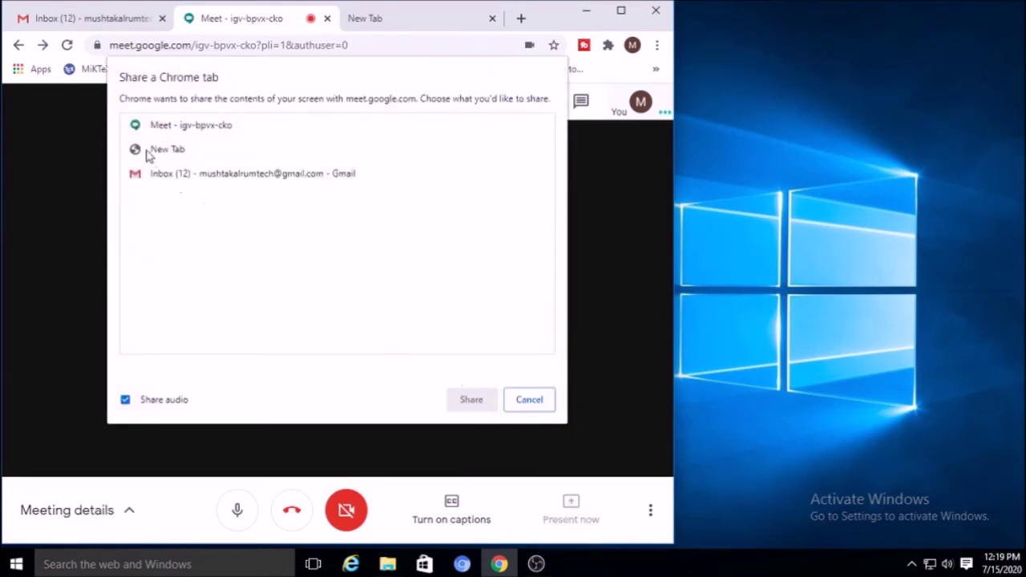
click(164, 152)
click(472, 401)
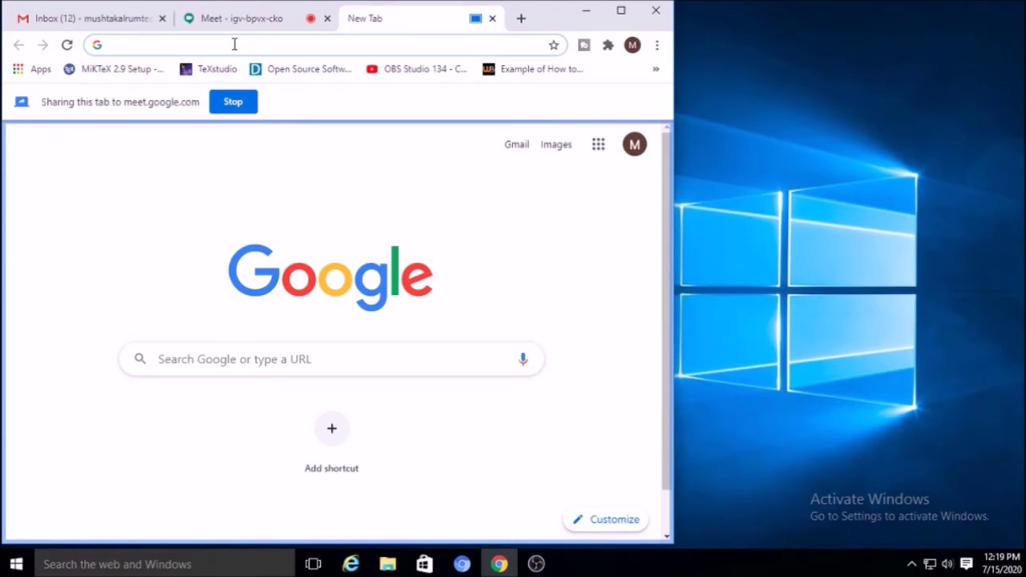
- Search 'youtube' in the shared tab and browse the YouTube channel's videos page
text(youtube)
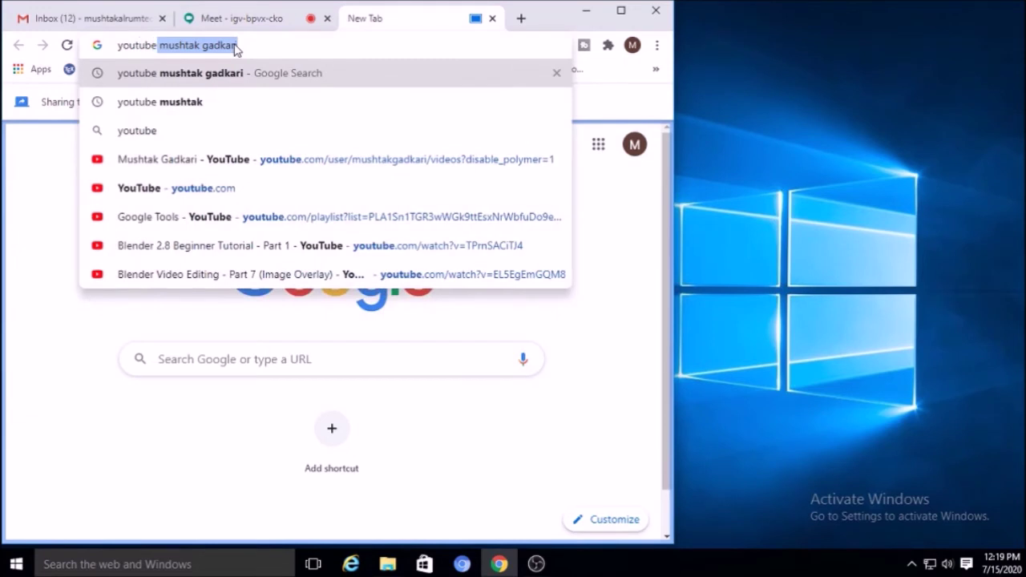
click(252, 73)
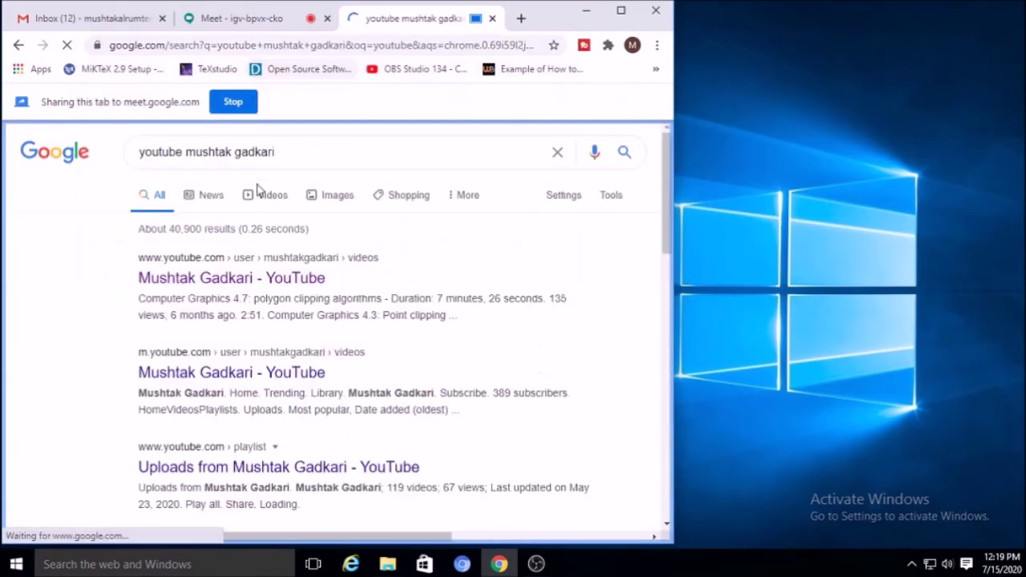
click(233, 280)
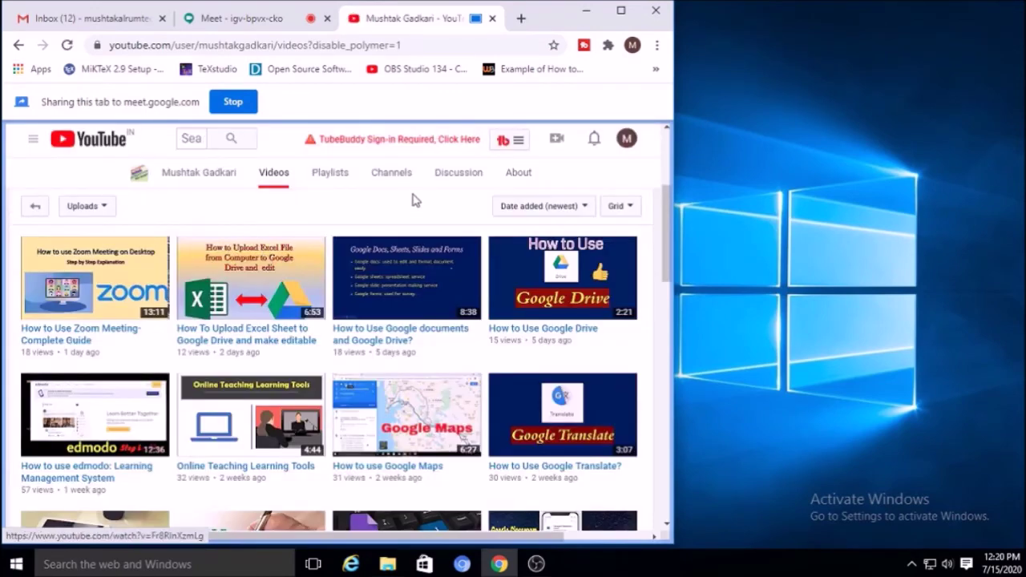
scroll(492, 260, down, 3)
scroll(499, 264, down, 10)
scroll(505, 275, up, 6)
scroll(504, 285, up, 10)
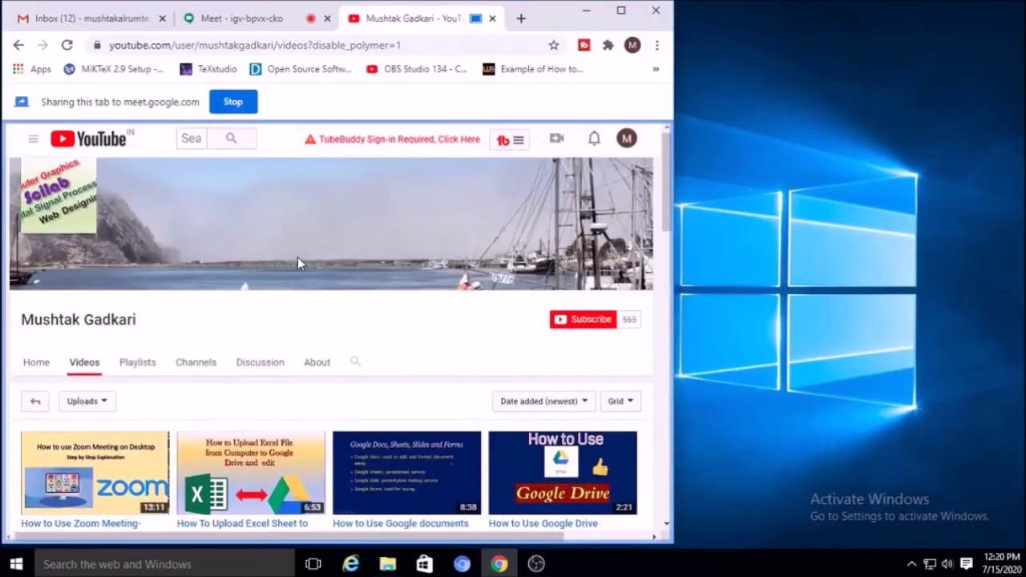
scroll(296, 267, down, 3)
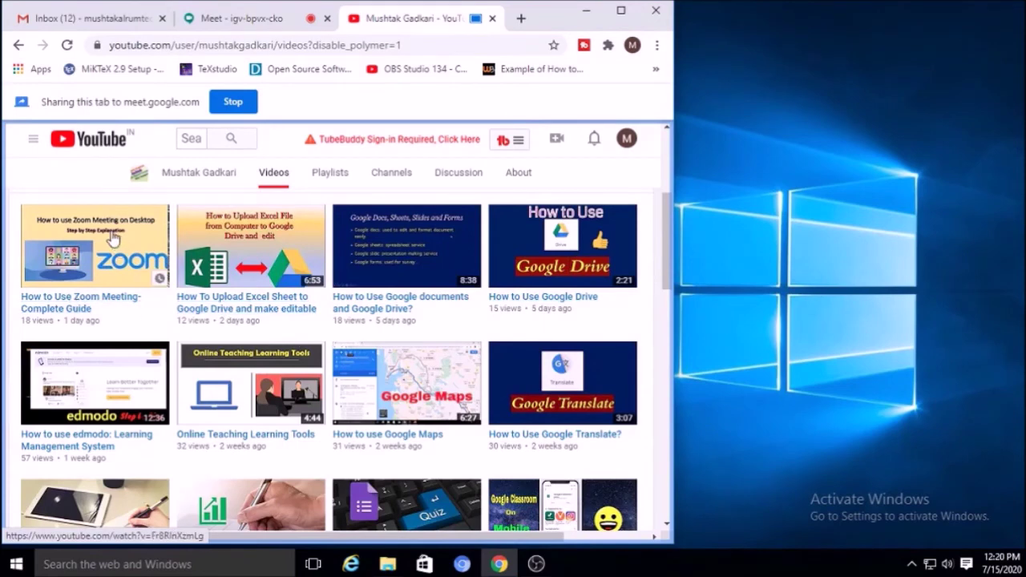
- Play the Zoom Meeting complete guide video full screen, then stop sharing the tab
click(90, 245)
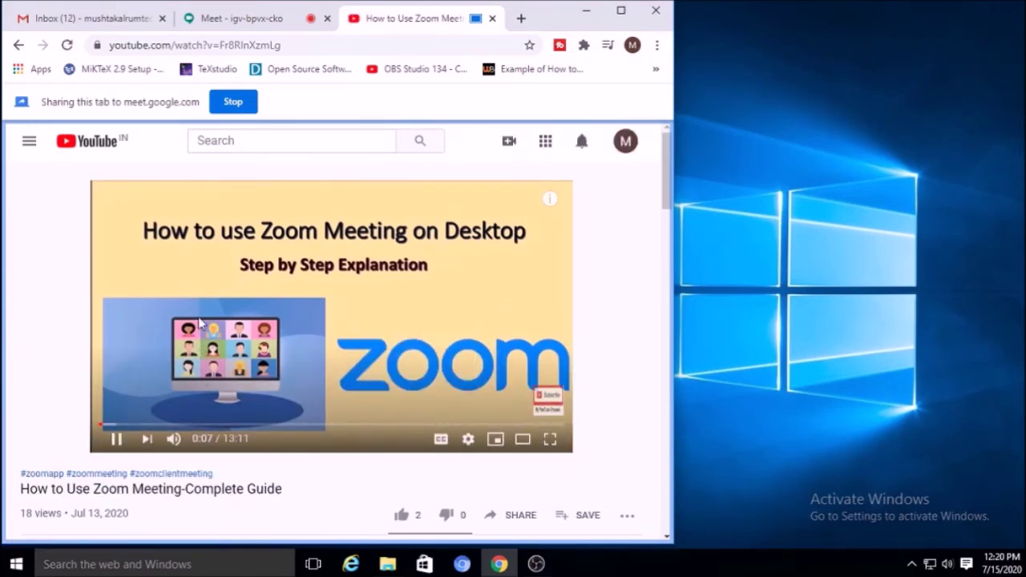
click(551, 443)
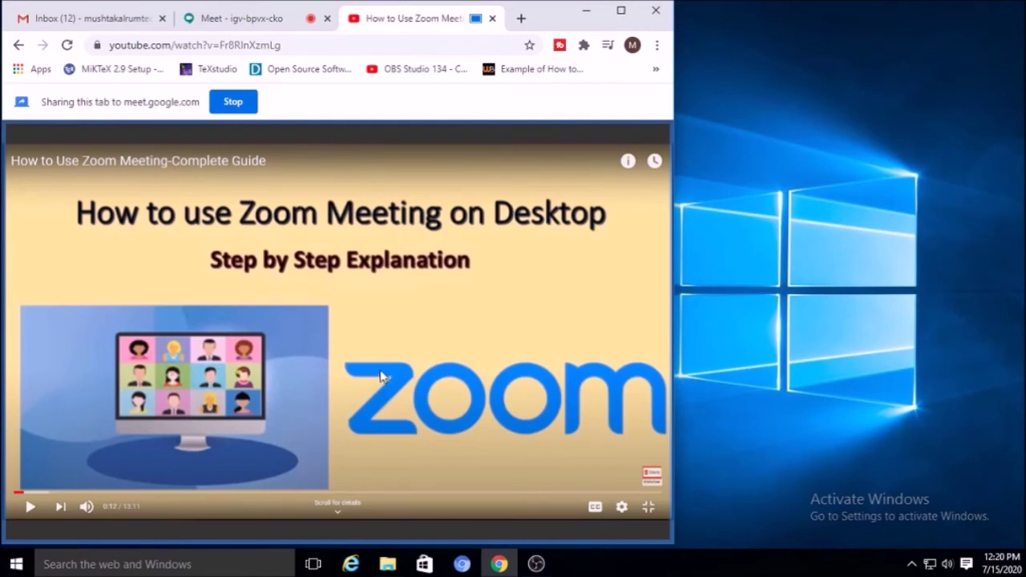
click(83, 461)
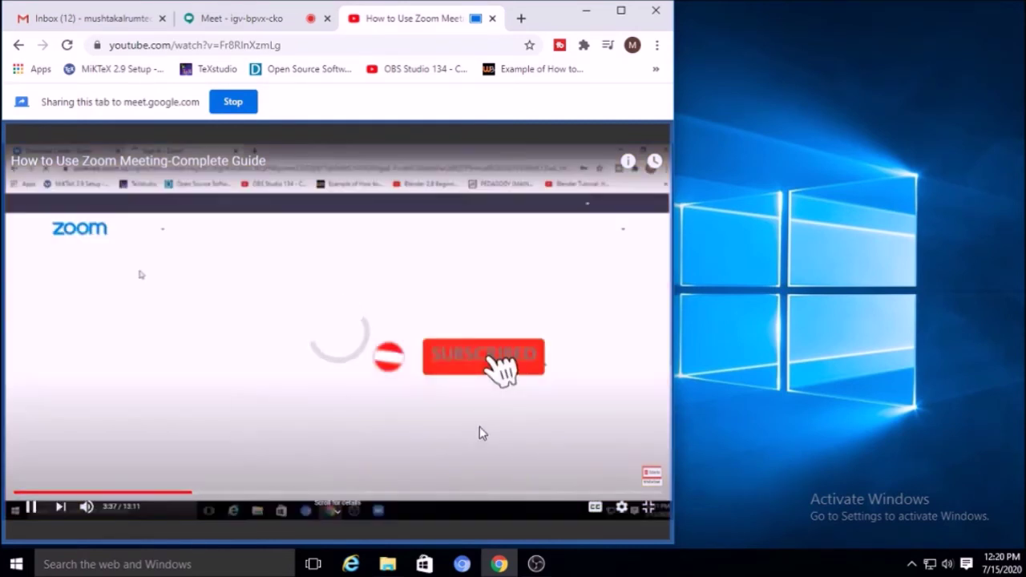
click(233, 103)
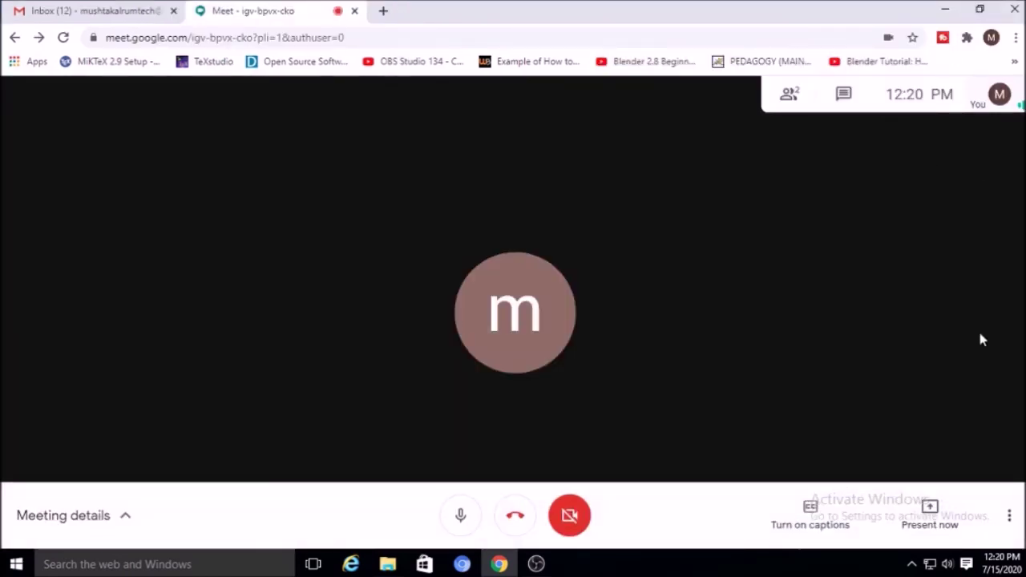
- Bring up the Change layout dialog from More options, reopening it a second time
click(1018, 528)
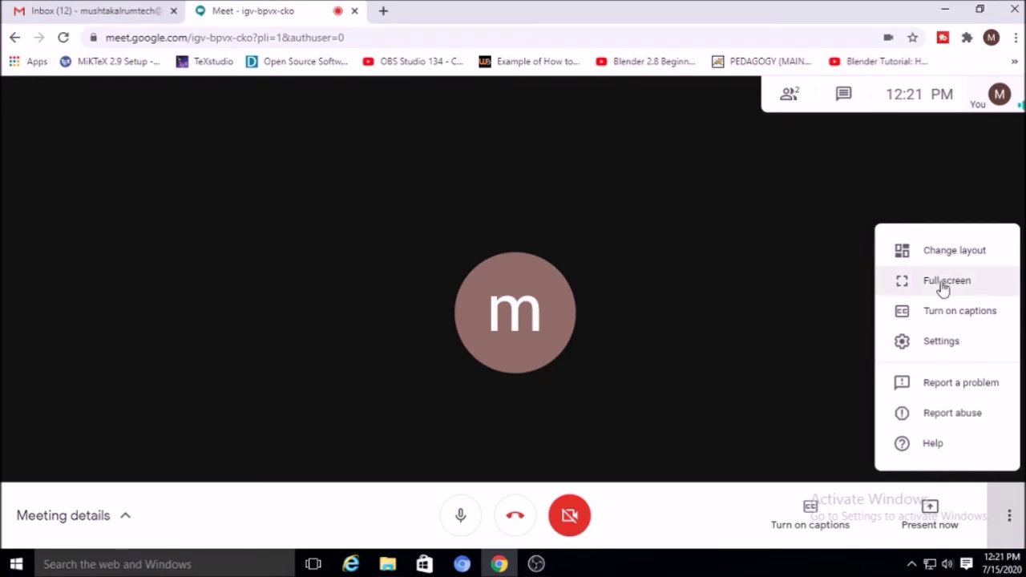
click(938, 253)
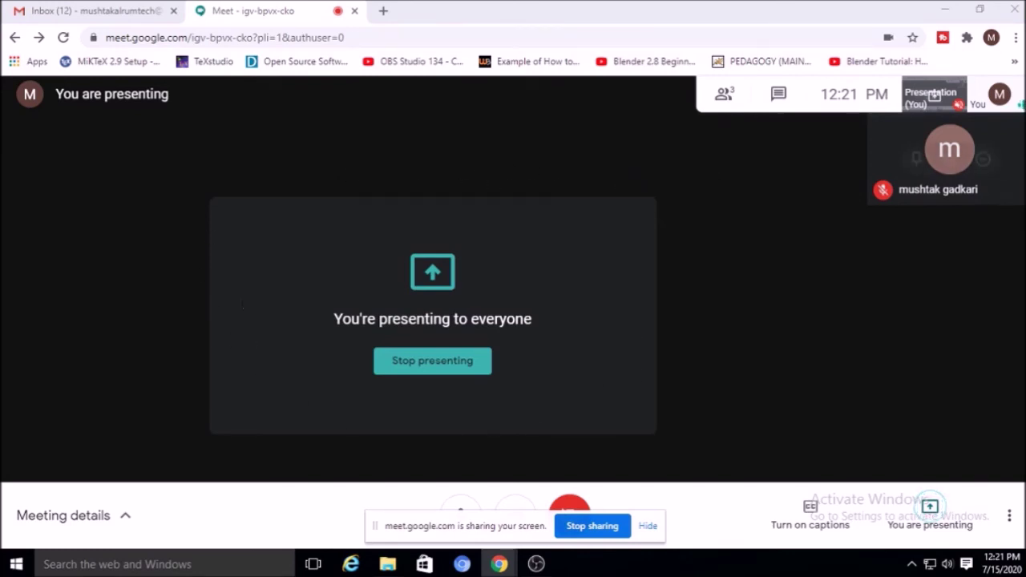
mouse_move(936, 167)
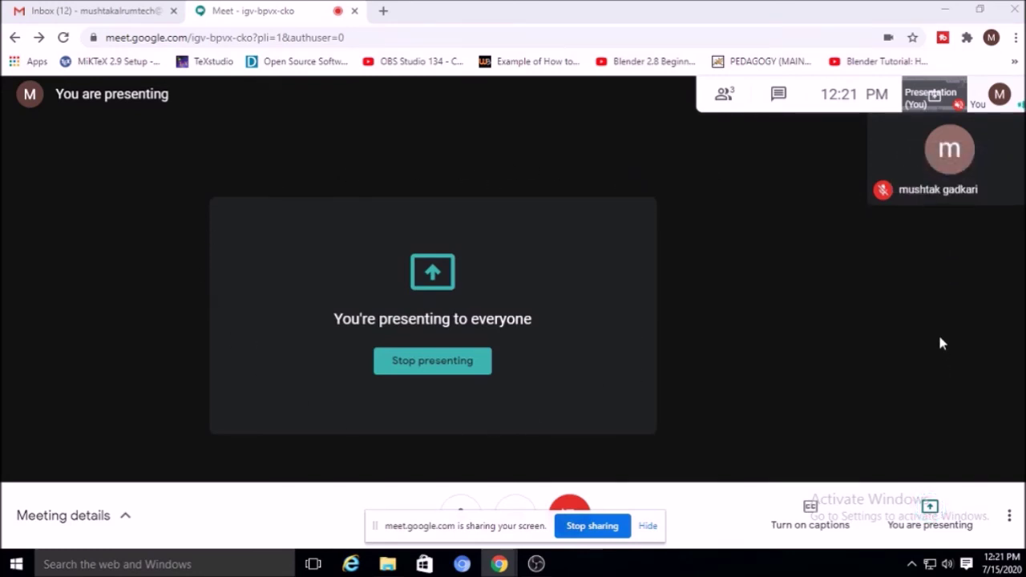
click(1010, 517)
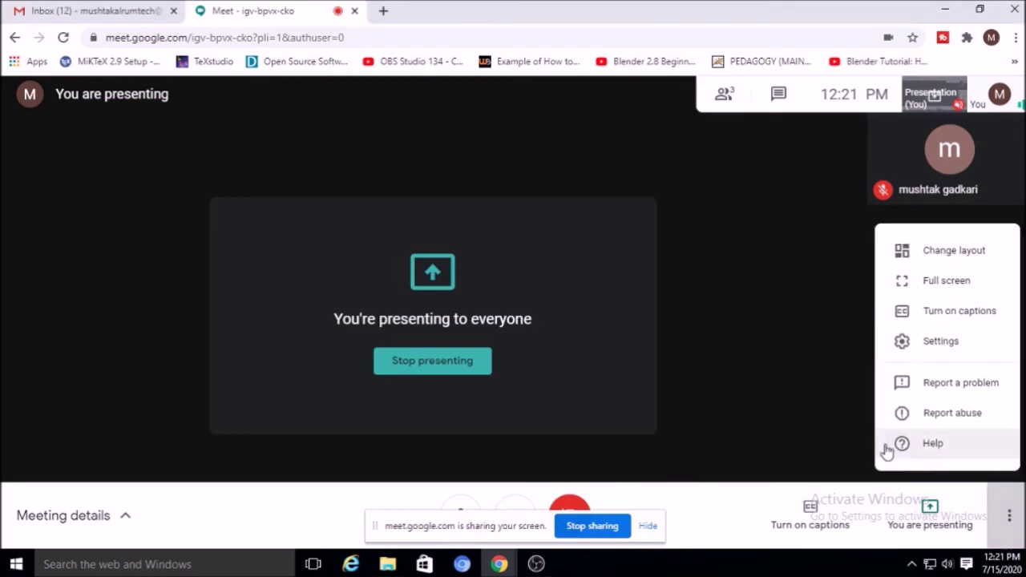
click(939, 253)
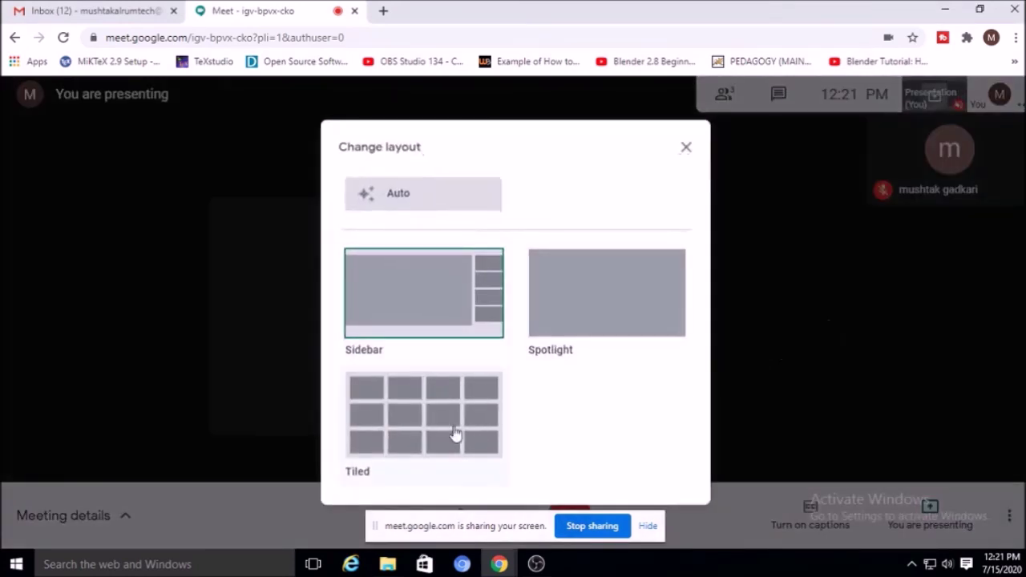
- Switch the meeting to the Tiled layout, go full screen, then exit full screen
click(415, 419)
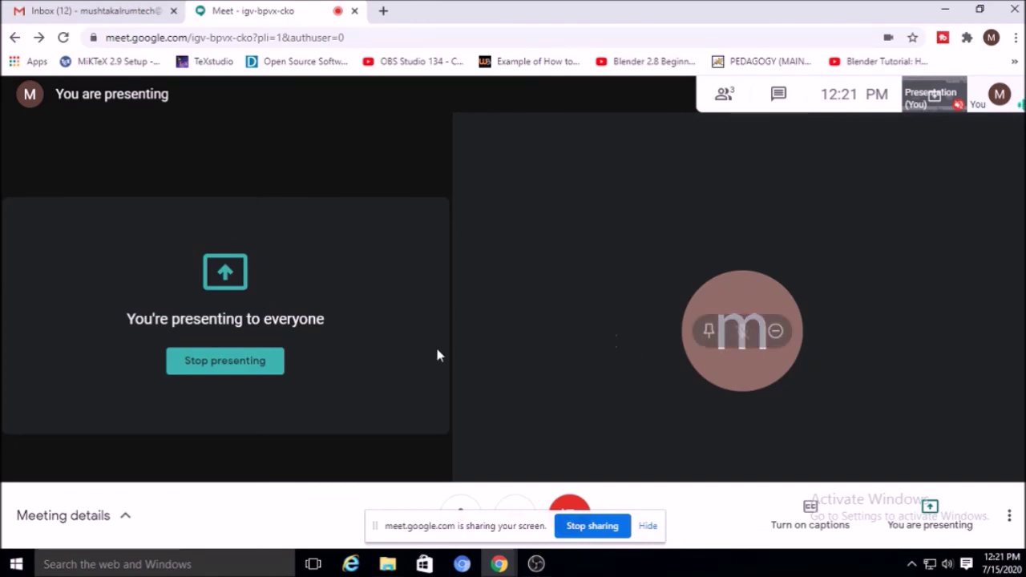
click(1009, 515)
click(937, 285)
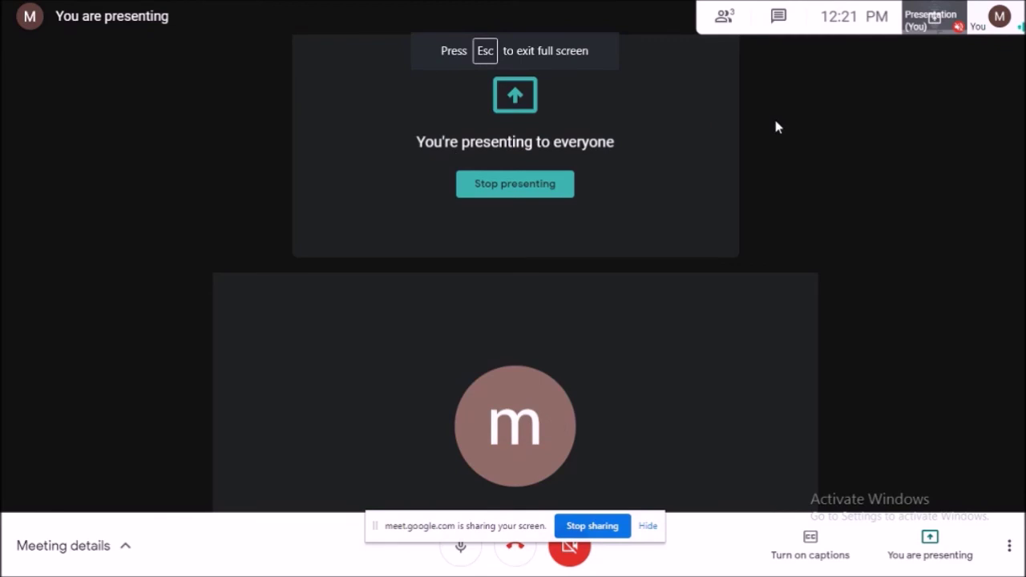
click(1009, 546)
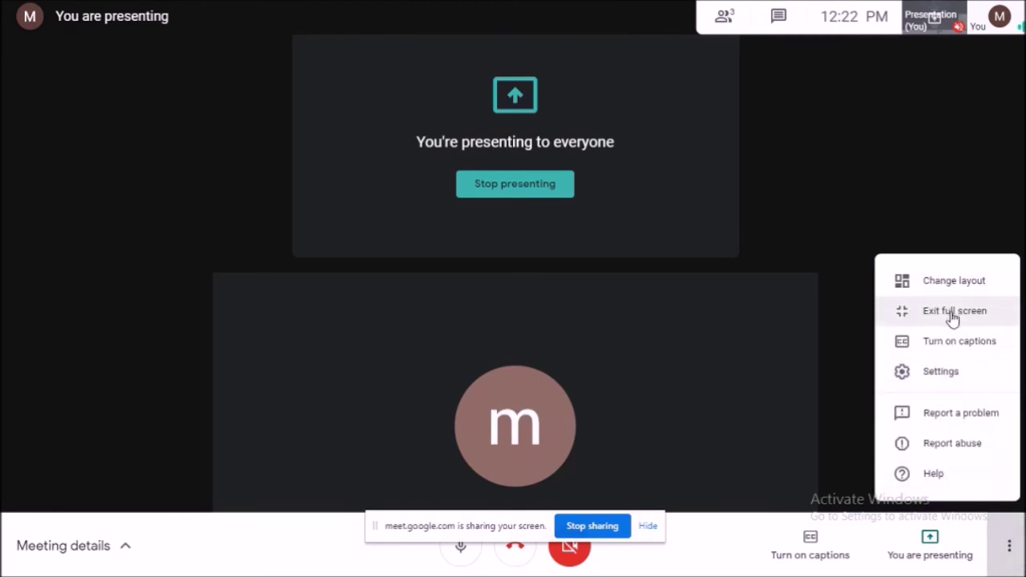
click(934, 312)
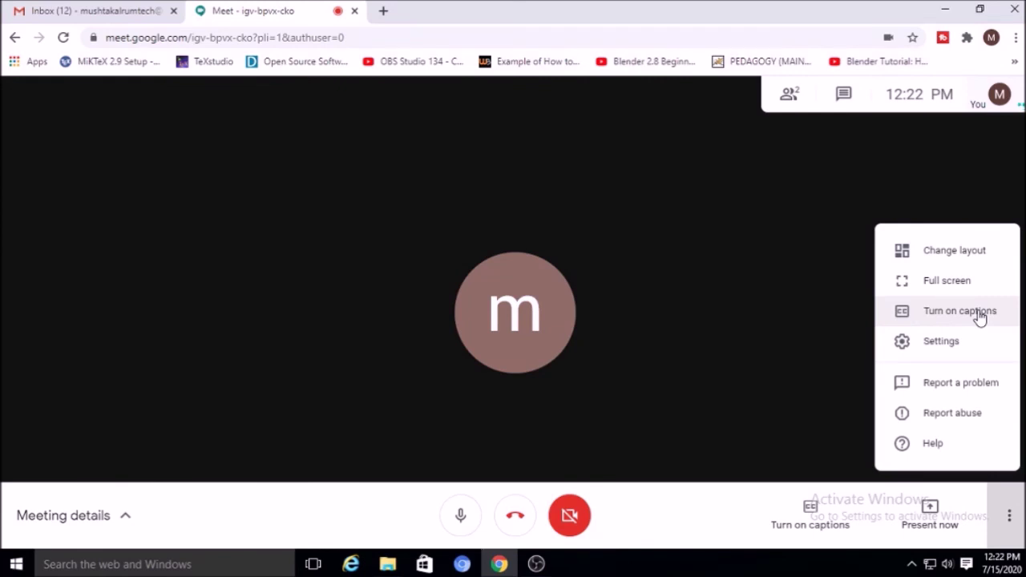
- Turn live captions on and off again, then send 'hi' in the meeting chat
click(949, 312)
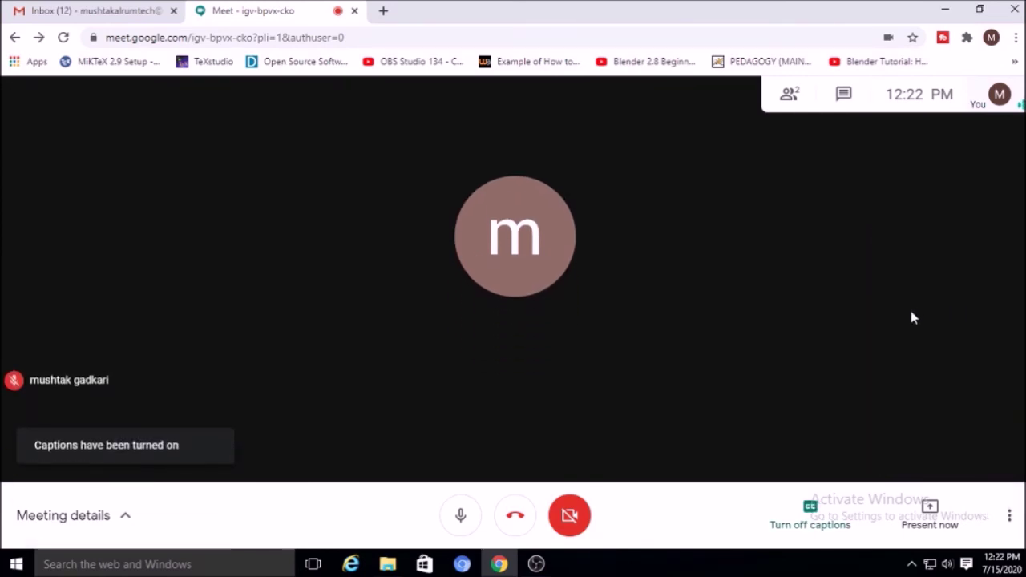
click(808, 514)
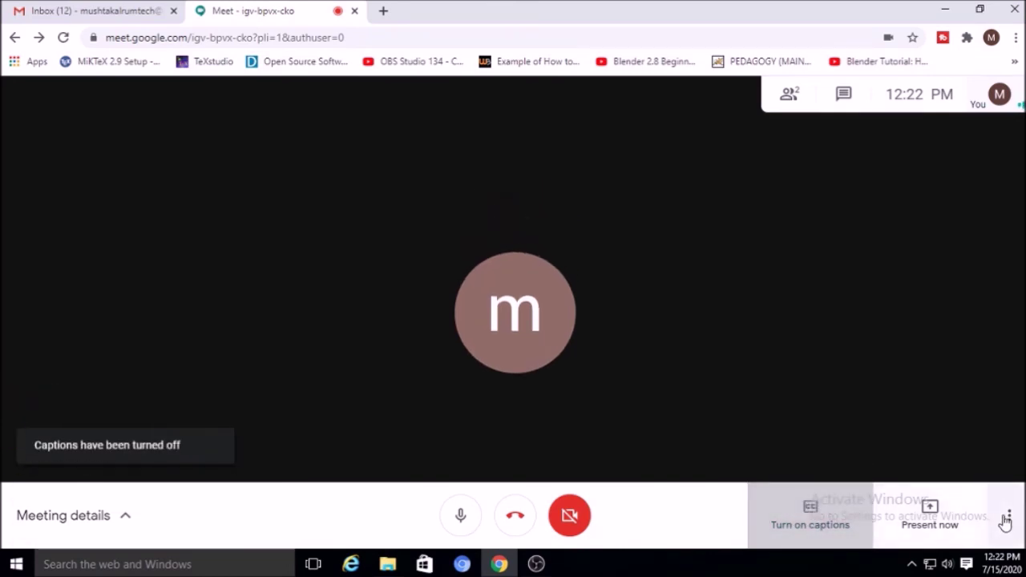
click(840, 96)
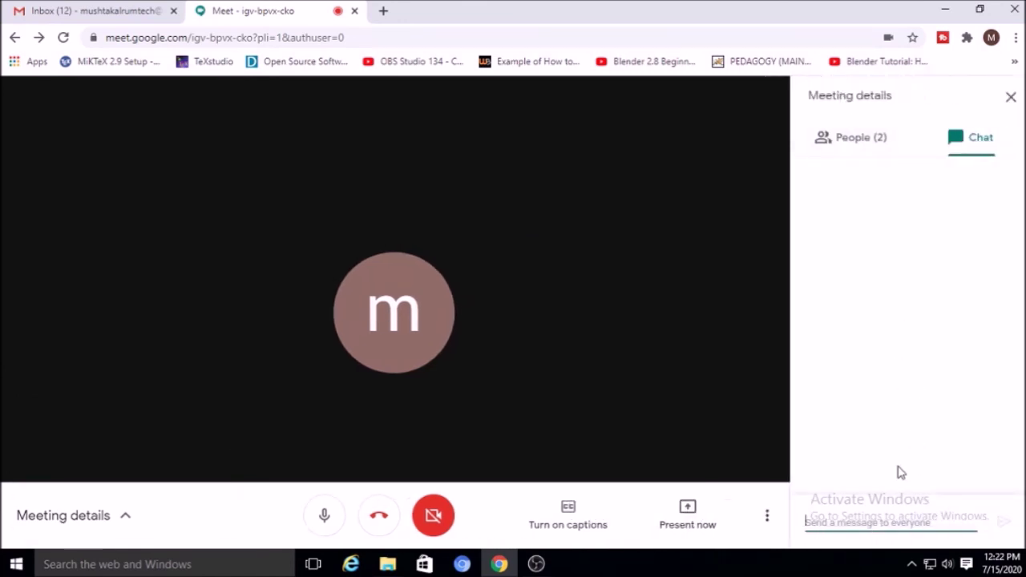
text(h)
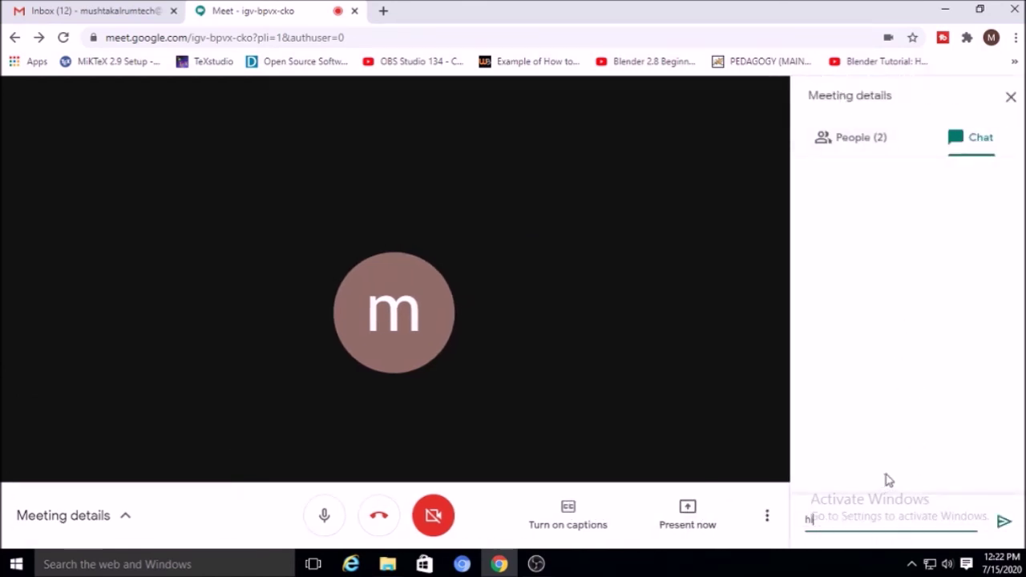
text(i)
key(Return)
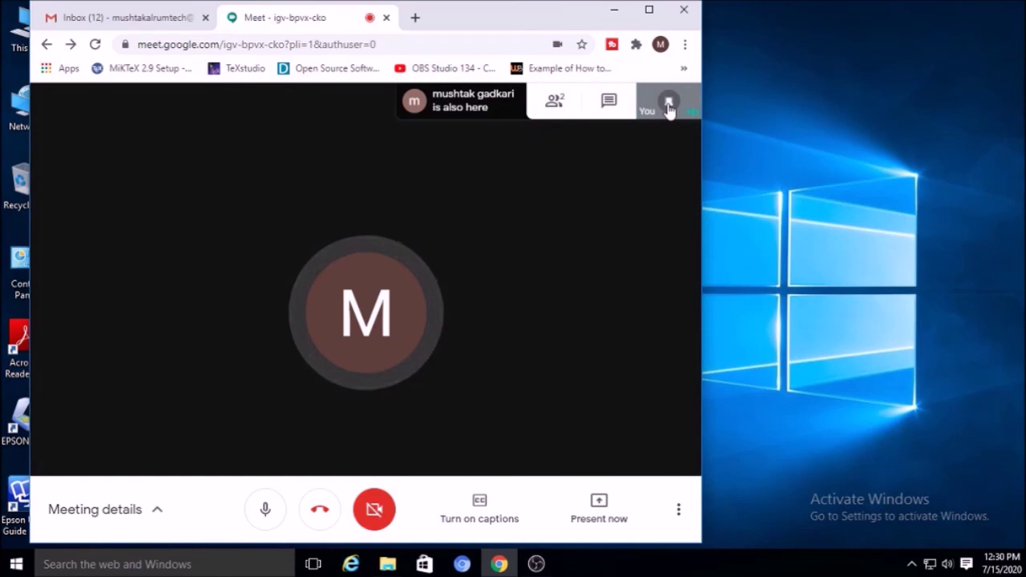
- Remove the other participant from the meeting via the People list
click(567, 102)
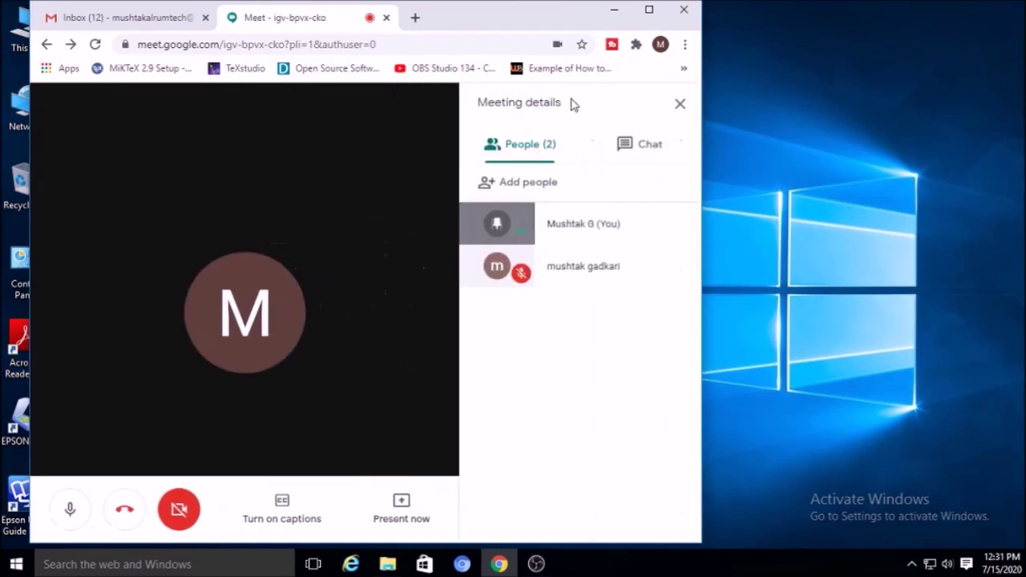
click(679, 267)
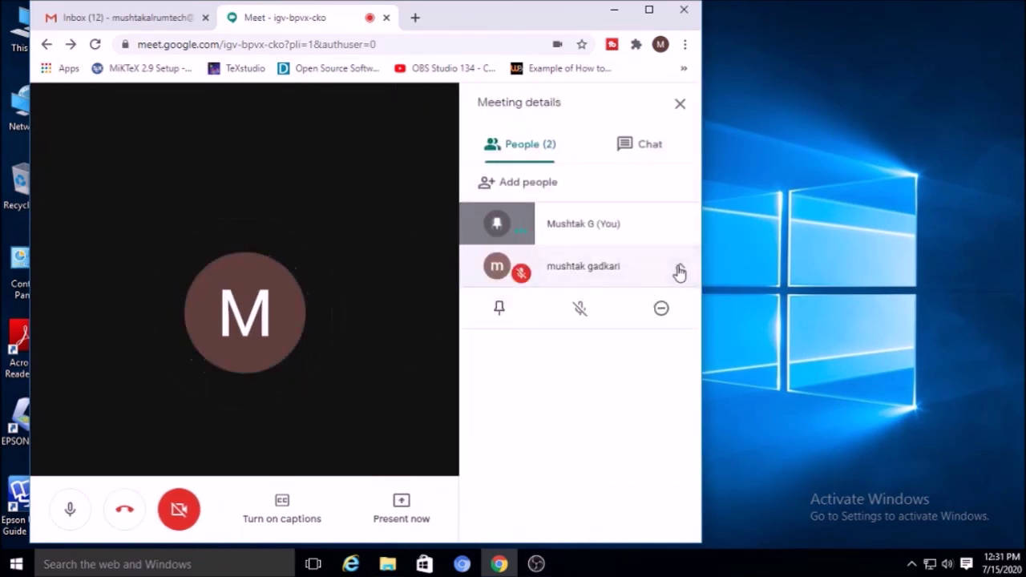
click(662, 313)
click(428, 336)
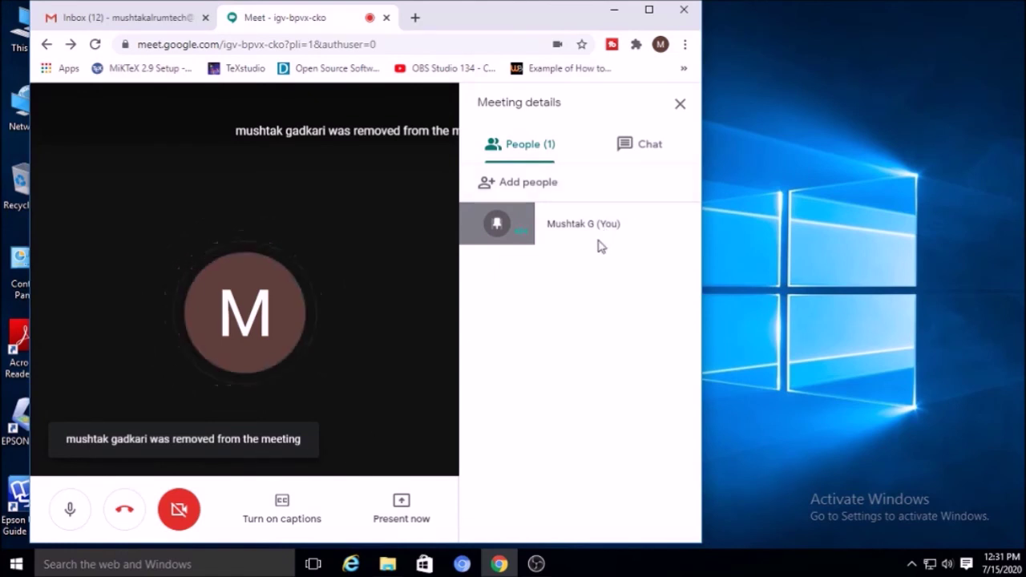
- Close the details panel and the Meet tab, and maximize the Gmail window
click(681, 106)
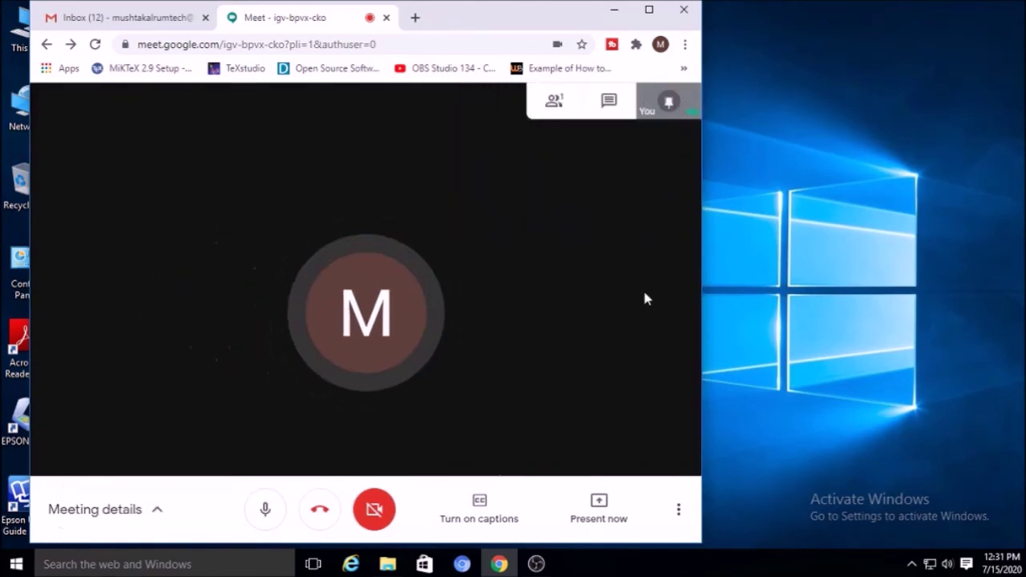
click(385, 18)
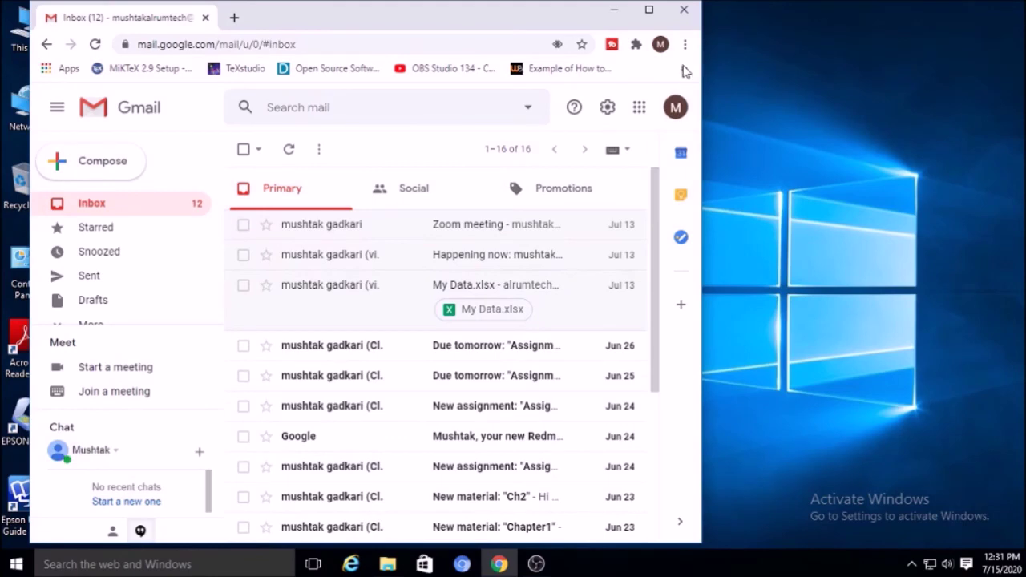
click(648, 11)
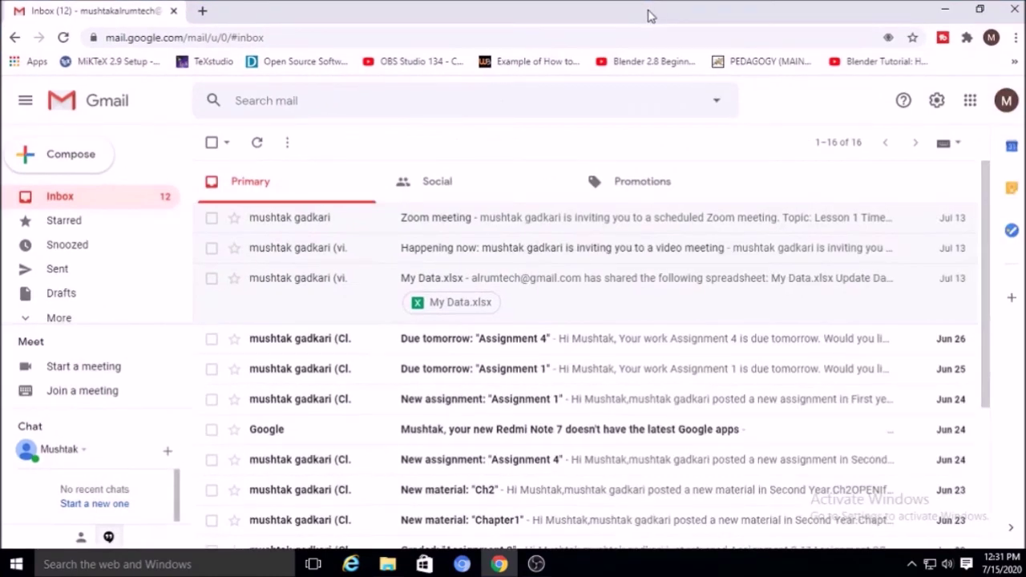